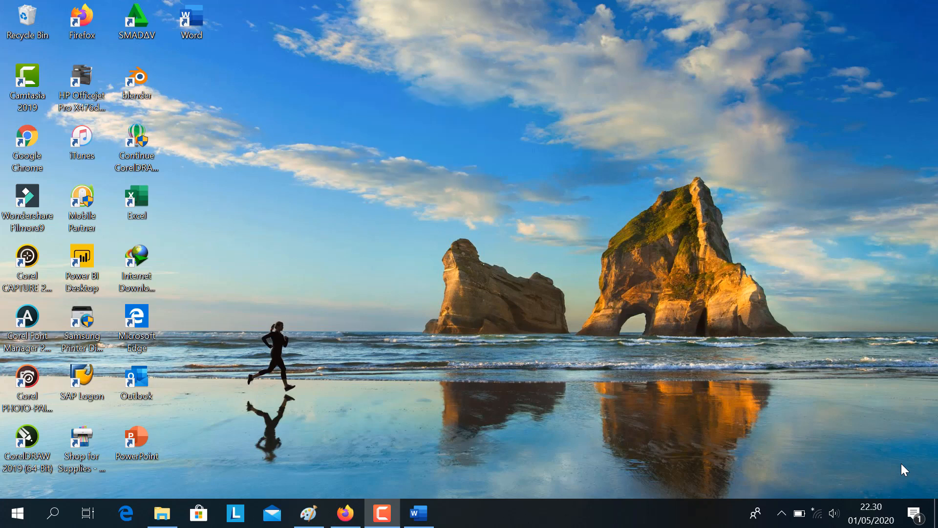
- Switch to Excel and create a blank workbook
{"action": "left_click", "coordinate": [422, 518]}
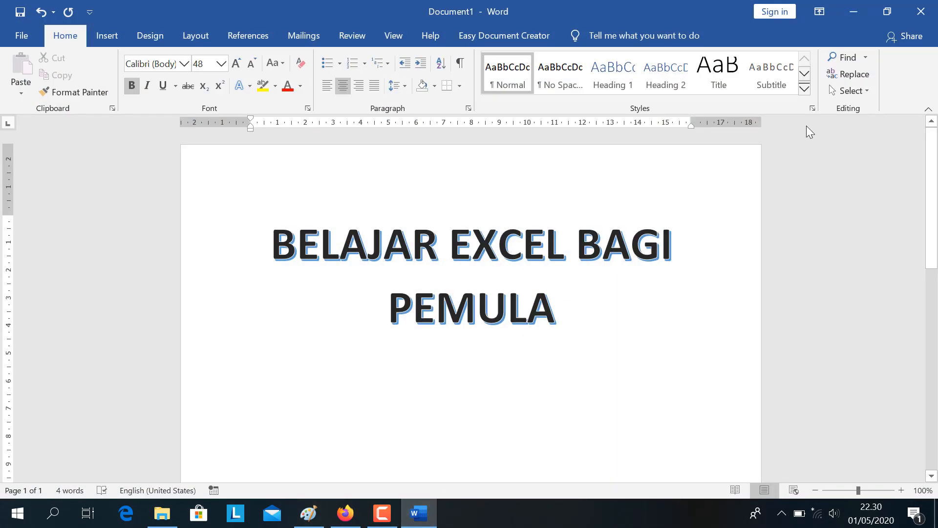
{"action": "left_click", "coordinate": [857, 10]}
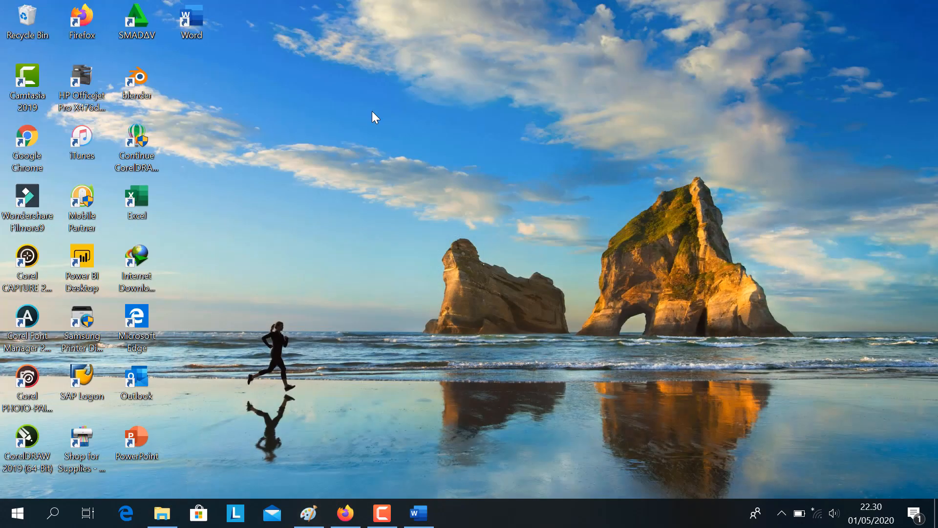
{"action": "double_click", "coordinate": [142, 211]}
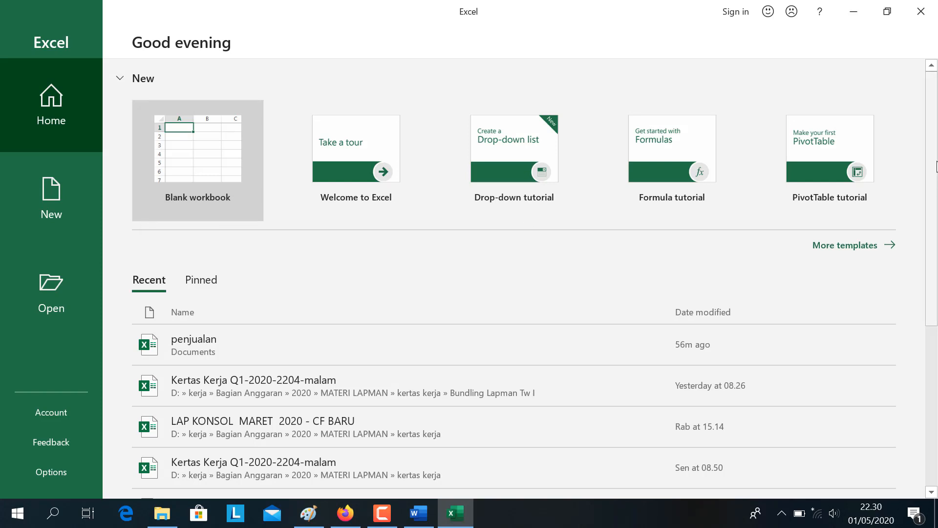
{"action": "left_click", "coordinate": [188, 138]}
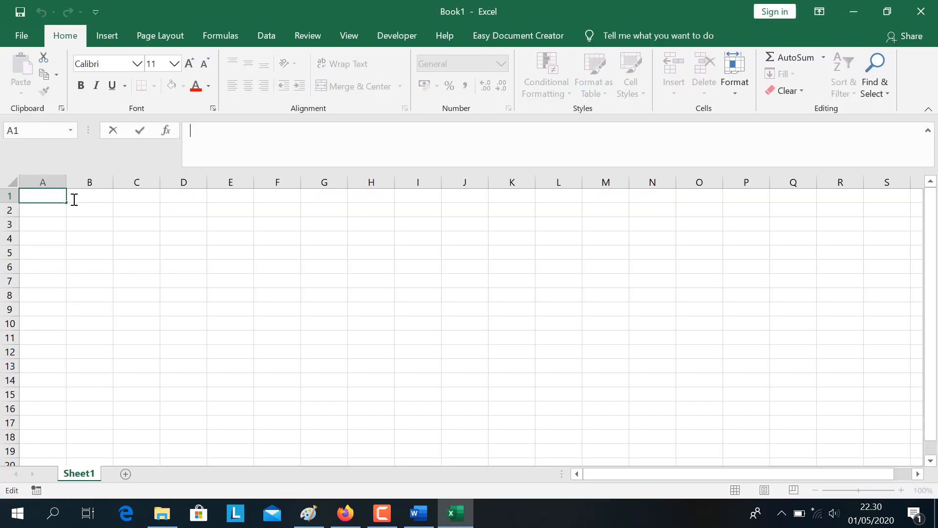
- Look through the workbook's file commands and the formula bar of cell C2
{"action": "left_click", "coordinate": [116, 208]}
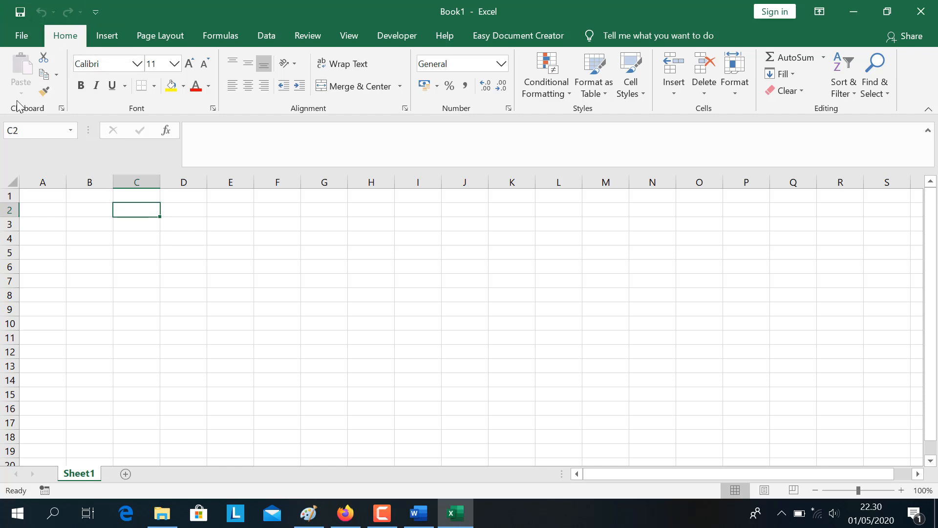
{"action": "left_click", "coordinate": [17, 39]}
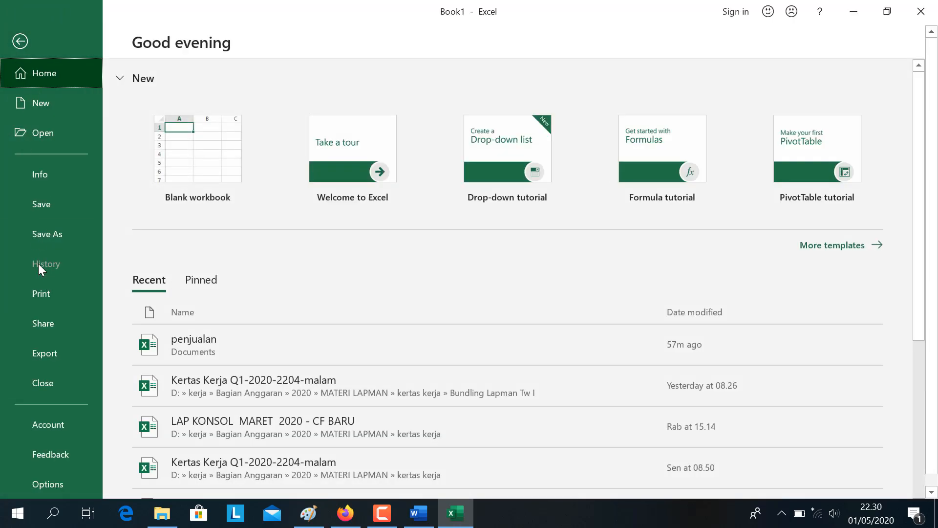
{"action": "left_click", "coordinate": [19, 42]}
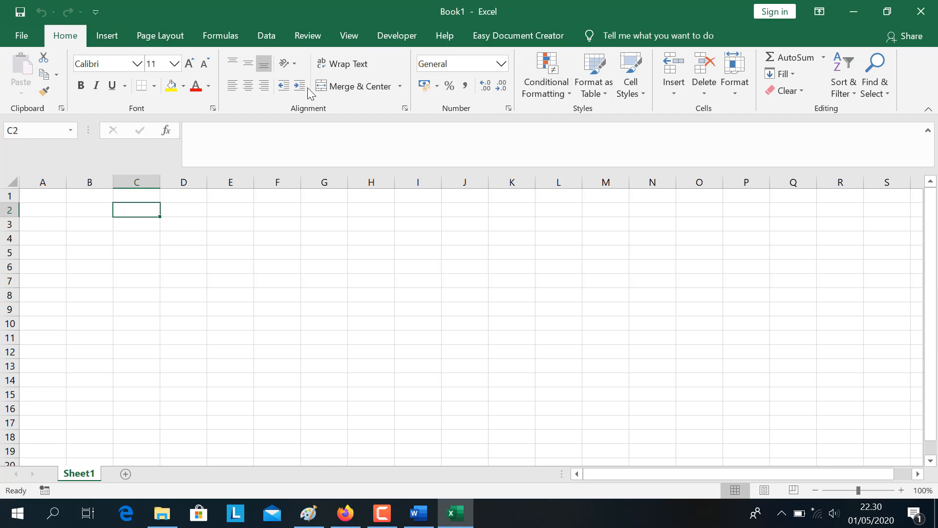
{"action": "left_click", "coordinate": [198, 129]}
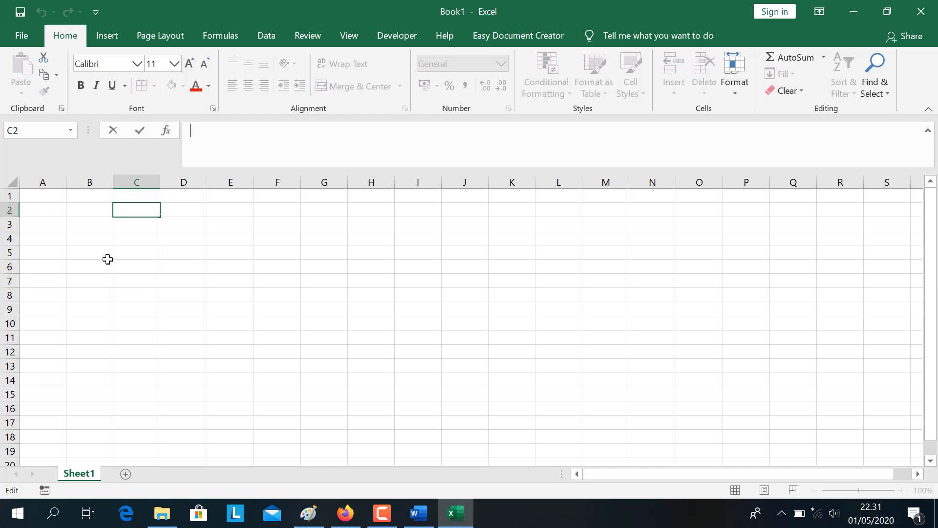
- Move the active cell from A2 across and down the grid to E4
{"action": "left_click", "coordinate": [74, 213]}
{"action": "key", "text": "Left"}
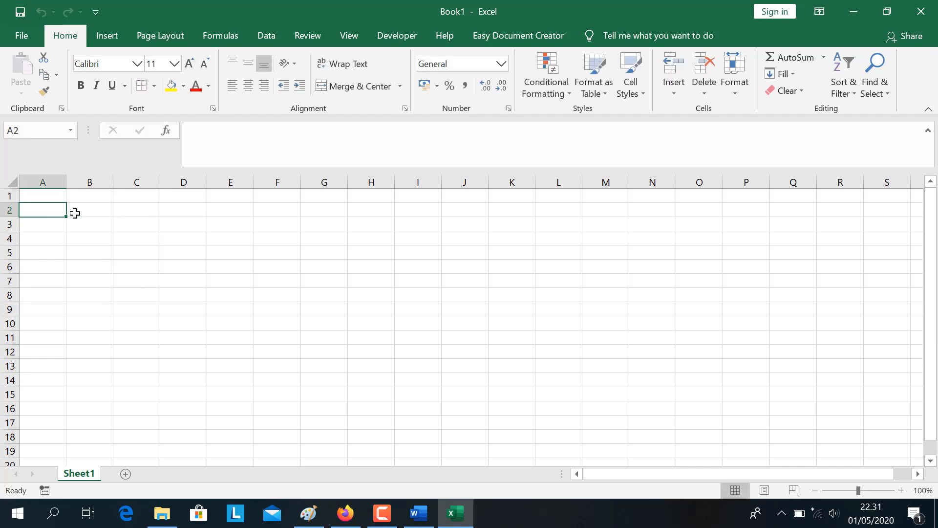
{"action": "key", "text": "Right"}
{"action": "key", "text": "Right"}
{"action": "key", "text": "Right"}
{"action": "key", "text": "Down"}
{"action": "key", "text": "Down"}
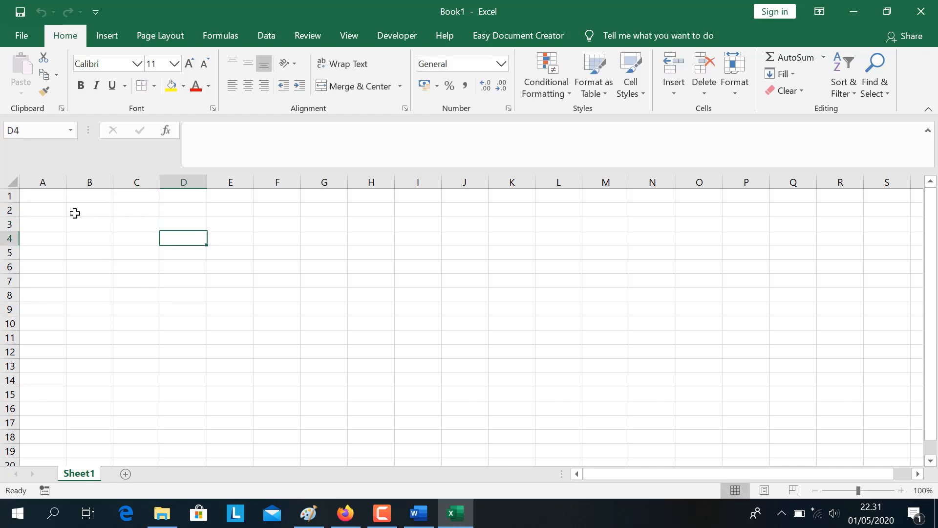
{"action": "key", "text": "Right"}
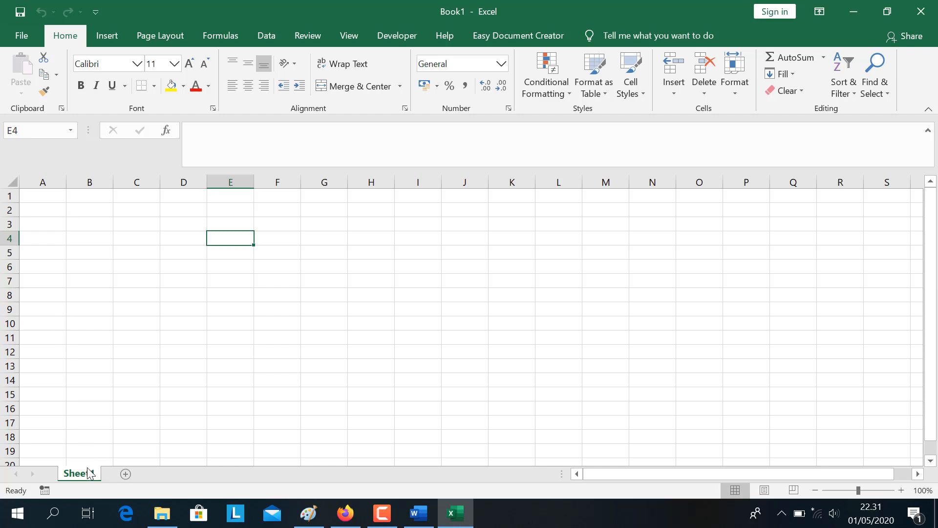
- Add a second worksheet to the workbook and return to Sheet1
{"action": "left_click", "coordinate": [125, 474]}
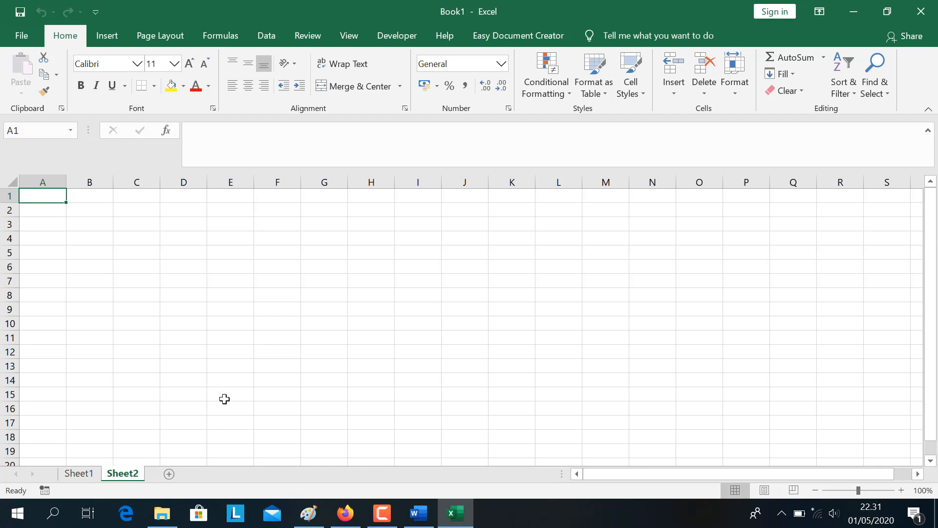
{"action": "left_click", "coordinate": [84, 475]}
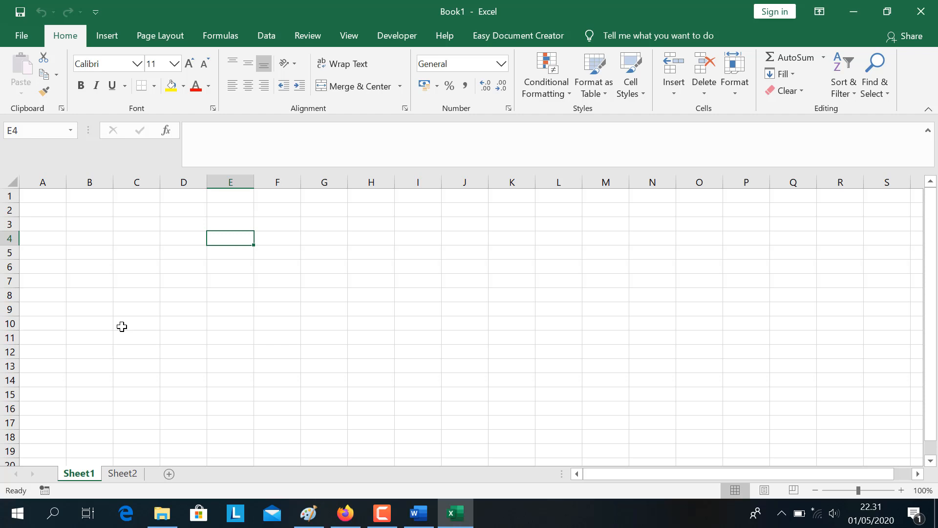
- Enter 1 in cell A1 and 2 in cell A2 of Sheet1
{"action": "left_click", "coordinate": [47, 199]}
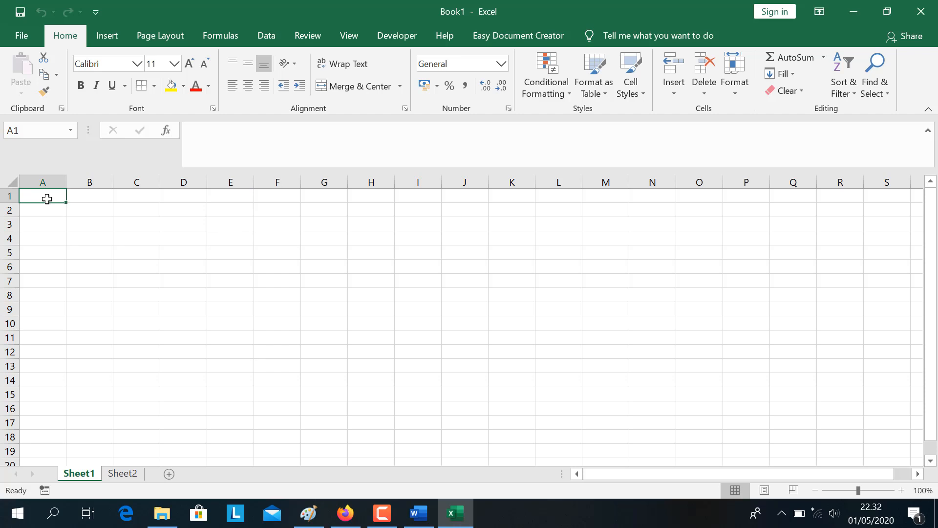
{"action": "type", "text": "1"}
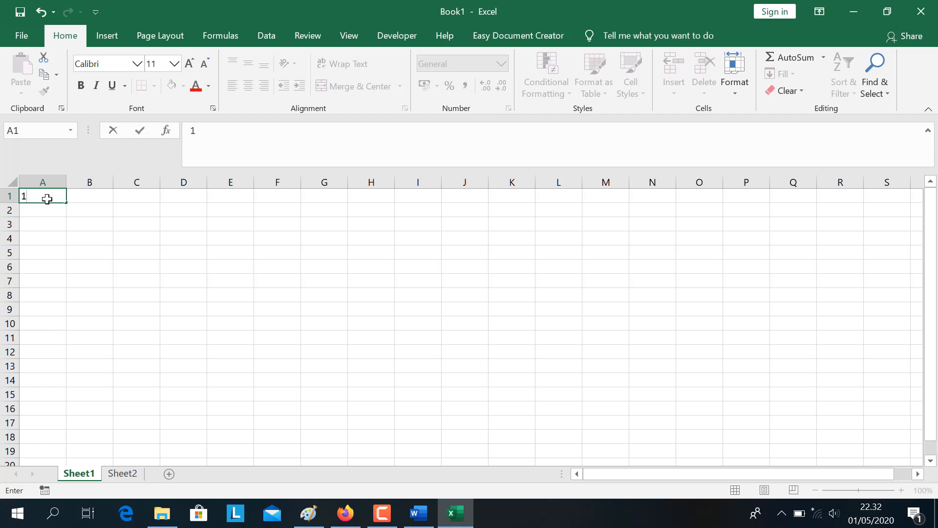
{"action": "key", "text": "Return"}
{"action": "type", "text": "2"}
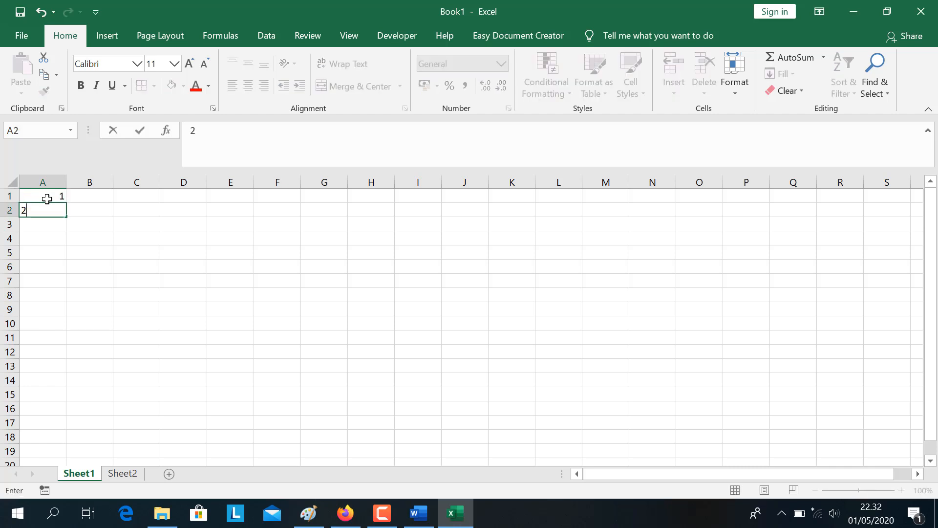
{"action": "key", "text": "Return"}
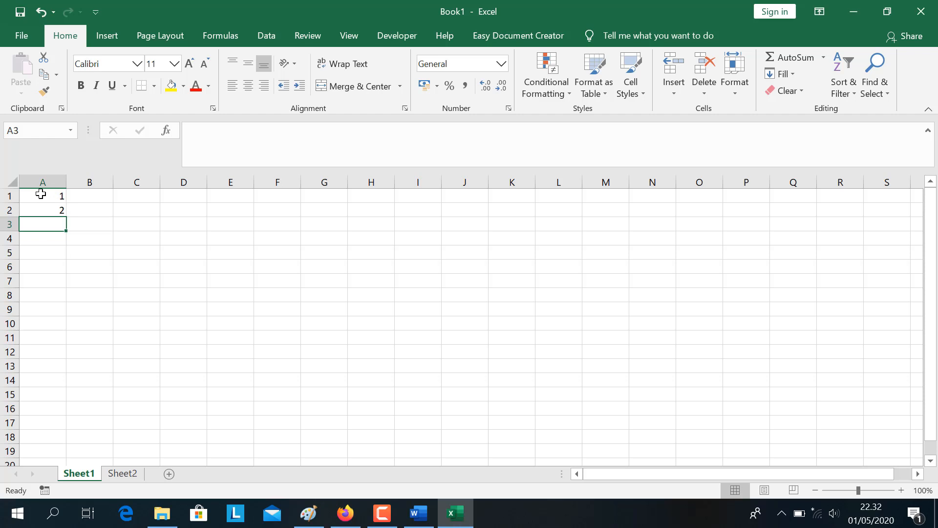
- Extend the number series from A1:A2 down to cell A15 with AutoFill
{"action": "left_click", "coordinate": [41, 194]}
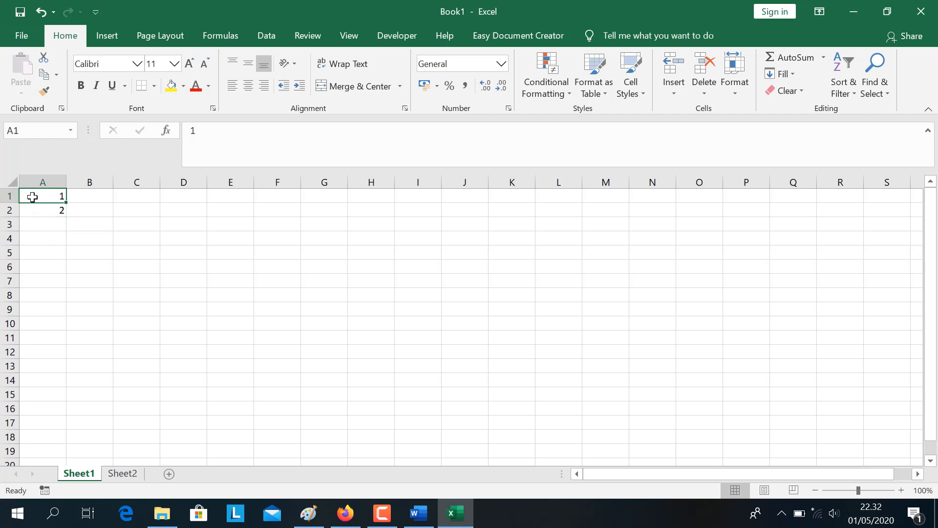
{"action": "left_click_drag", "start_coordinate": [32, 197], "coordinate": [31, 209]}
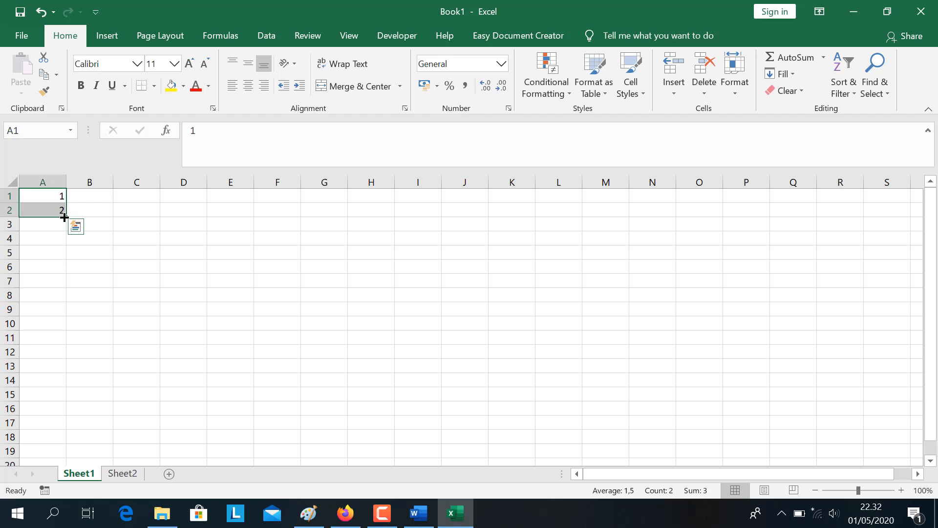
{"action": "left_click_drag", "start_coordinate": [64, 217], "coordinate": [71, 397]}
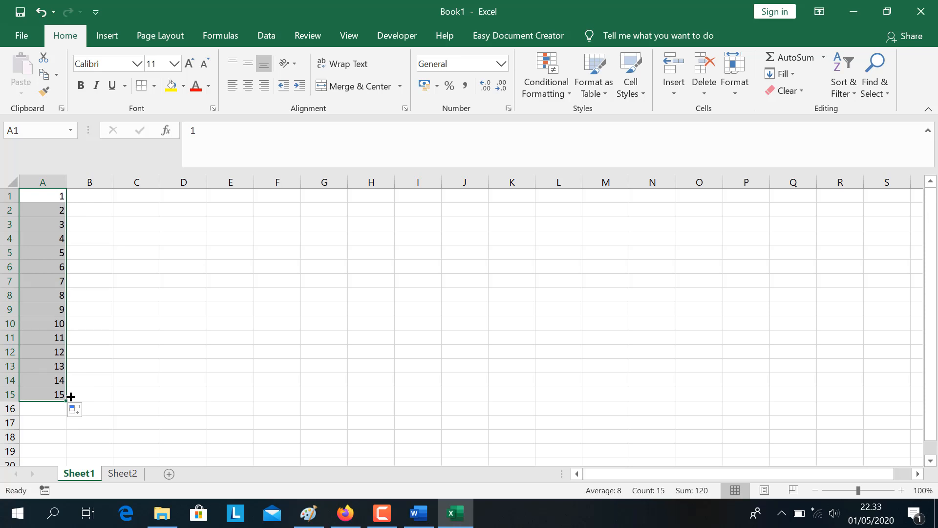
- Enter the date 1 MEI 2020 in cell B1 and widen column B
{"action": "left_click", "coordinate": [94, 199]}
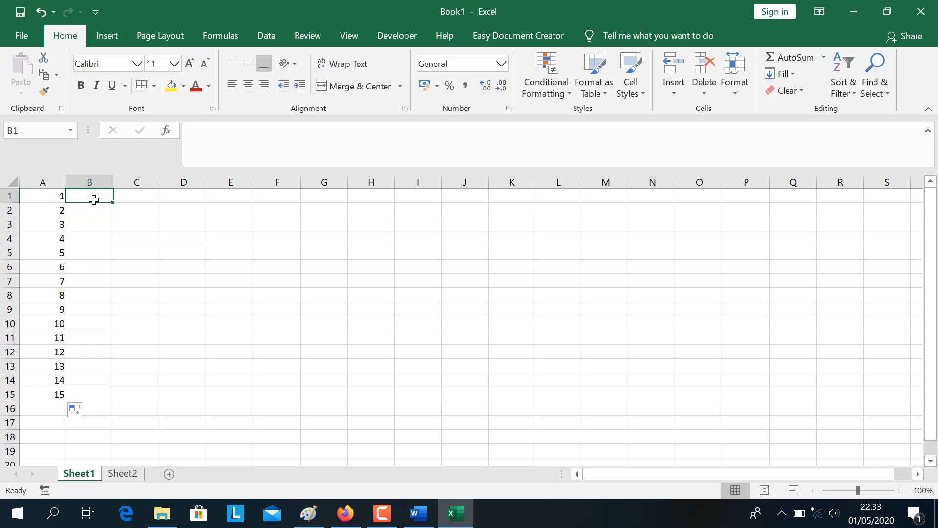
{"action": "type", "text": "1"}
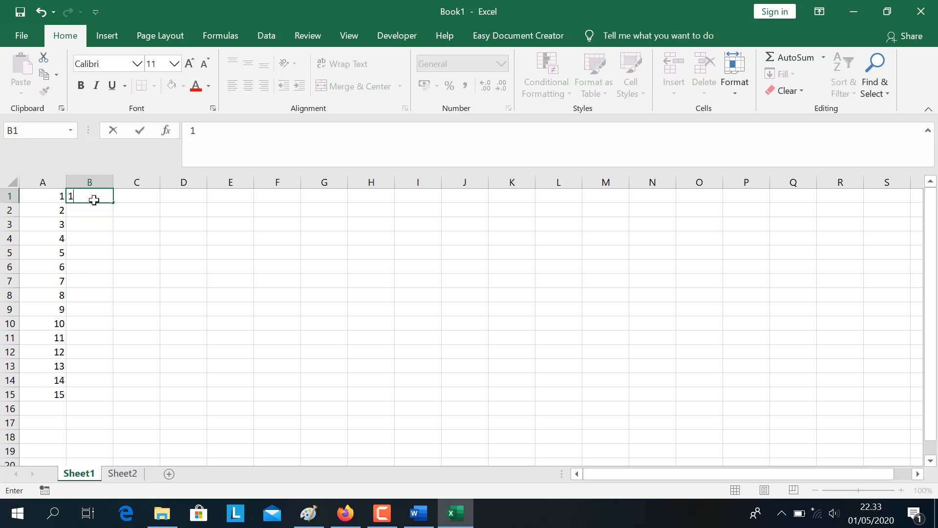
{"action": "type", "text": " MEI 2020"}
{"action": "key", "text": "Return"}
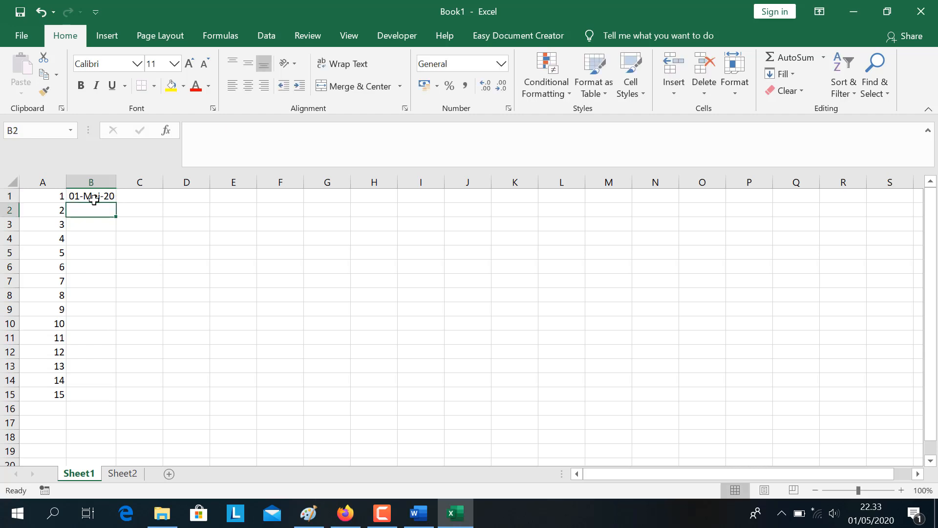
{"action": "left_click_drag", "start_coordinate": [116, 183], "coordinate": [131, 184]}
- Extend the date in B1 as a daily series down to cell B15
{"action": "left_click", "coordinate": [94, 195]}
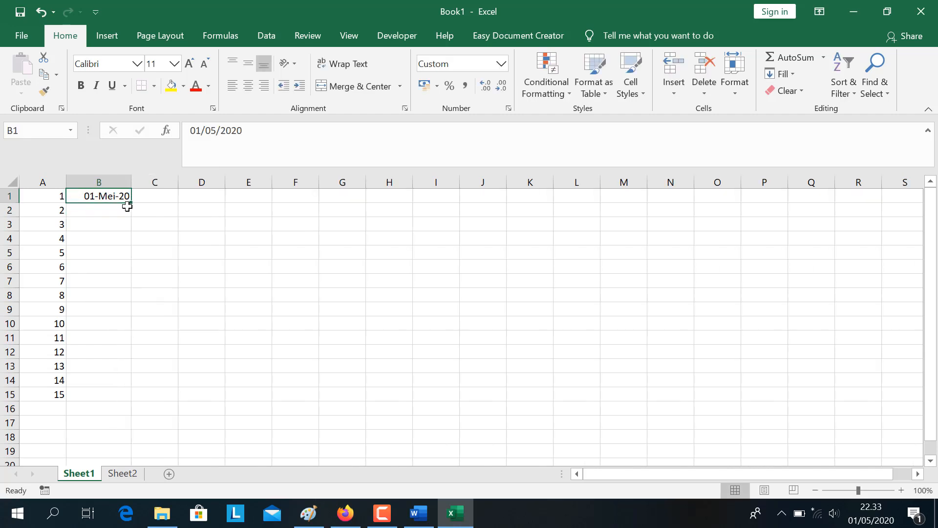
{"action": "left_click_drag", "start_coordinate": [132, 206], "coordinate": [131, 398]}
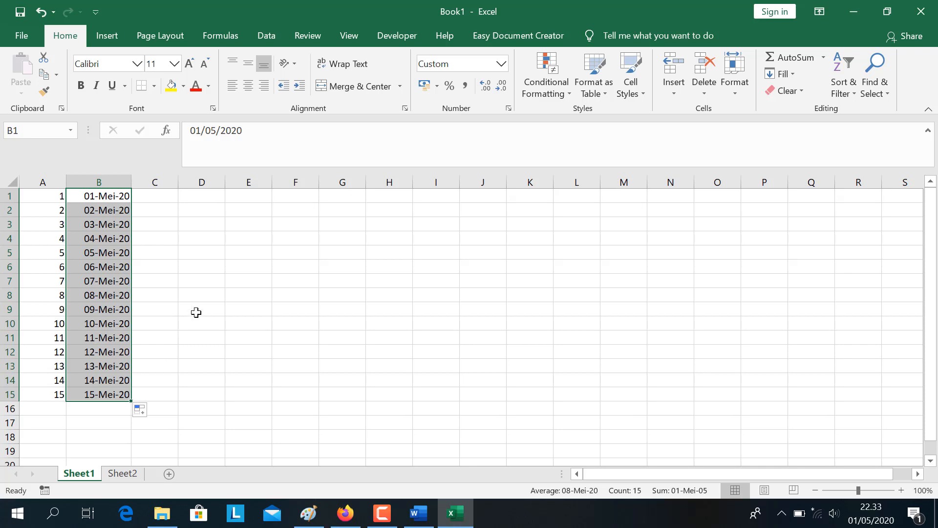
- Inspect the contents of cells A1, A3, A5 and B3 in the formula bar
{"action": "left_click", "coordinate": [56, 198]}
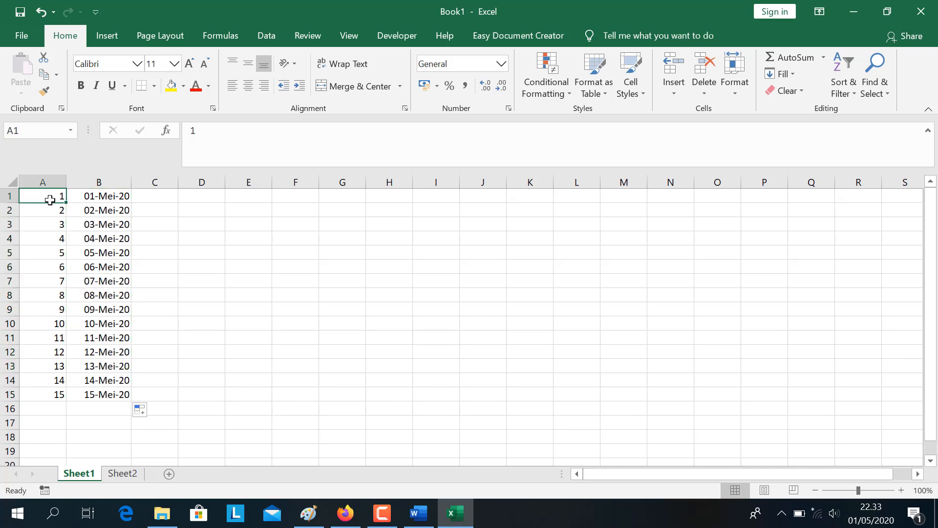
{"action": "left_click", "coordinate": [56, 218]}
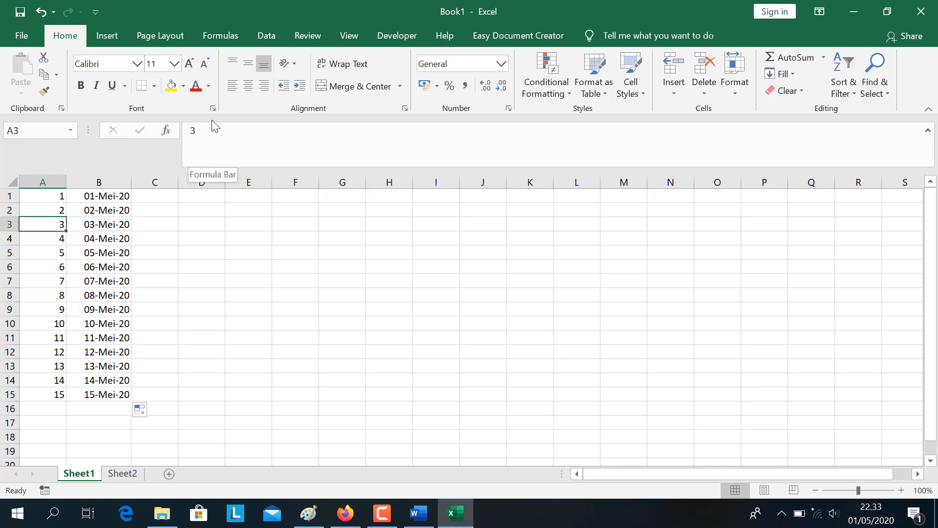
{"action": "left_click", "coordinate": [213, 136]}
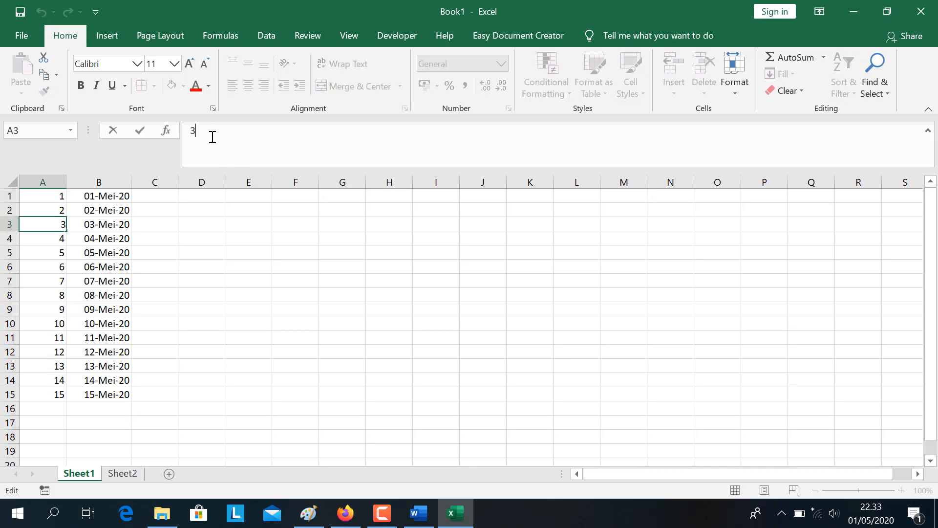
{"action": "left_click", "coordinate": [44, 247]}
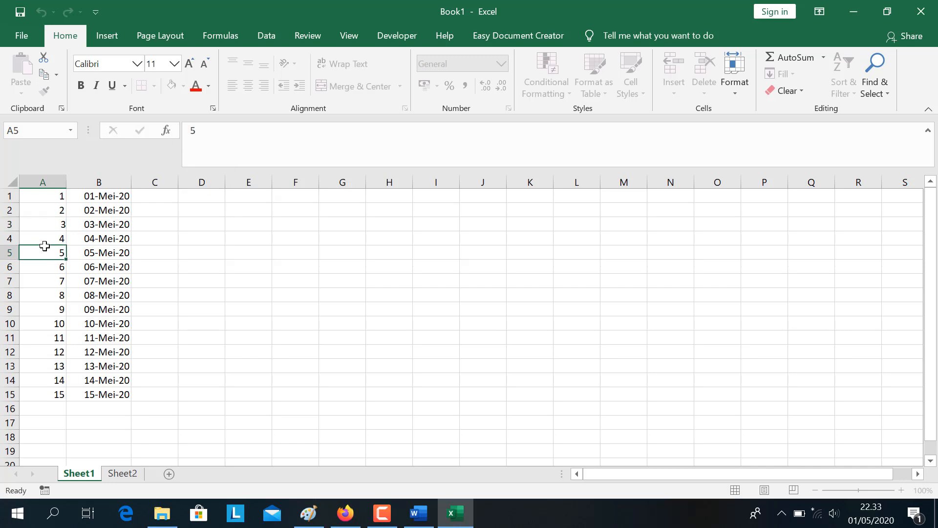
{"action": "left_click", "coordinate": [101, 224]}
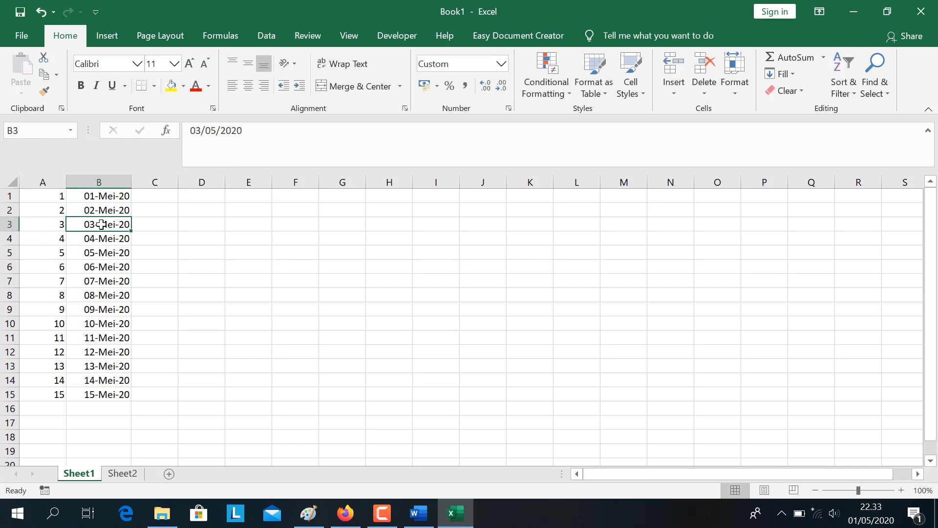
{"action": "left_click", "coordinate": [397, 517]}
{"action": "left_click", "coordinate": [887, 462]}
{"action": "left_click", "coordinate": [382, 515]}
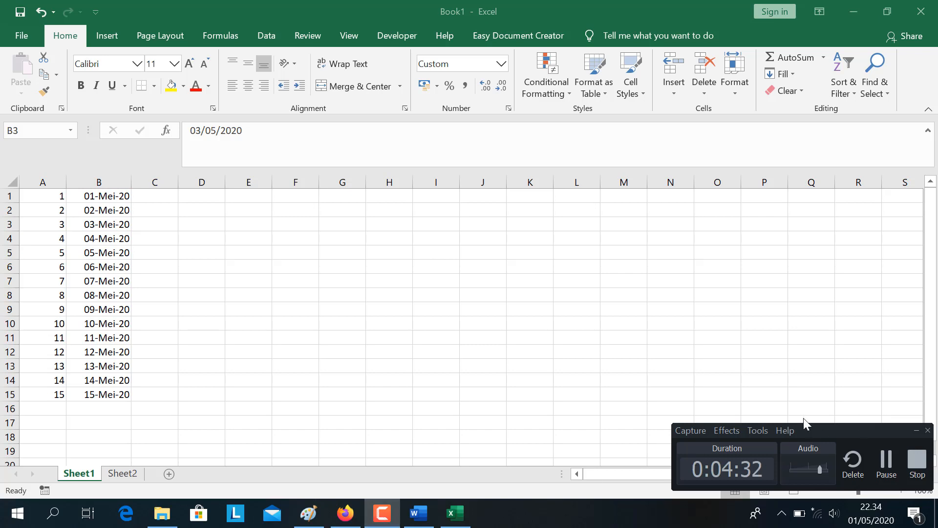
{"action": "left_click", "coordinate": [376, 516]}
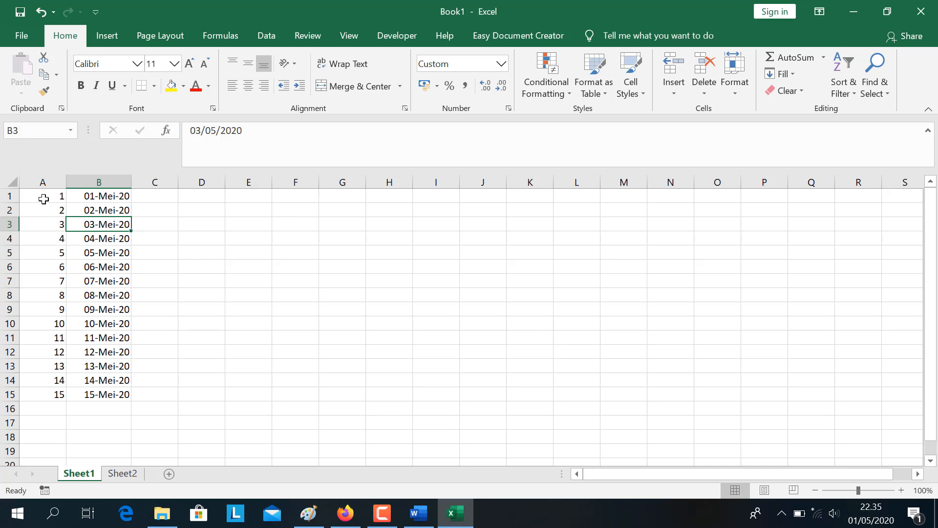
- Clear the sample numbers and dates from the range A1:C15
{"action": "left_click_drag", "start_coordinate": [42, 199], "coordinate": [136, 398]}
{"action": "key", "text": "Delete"}
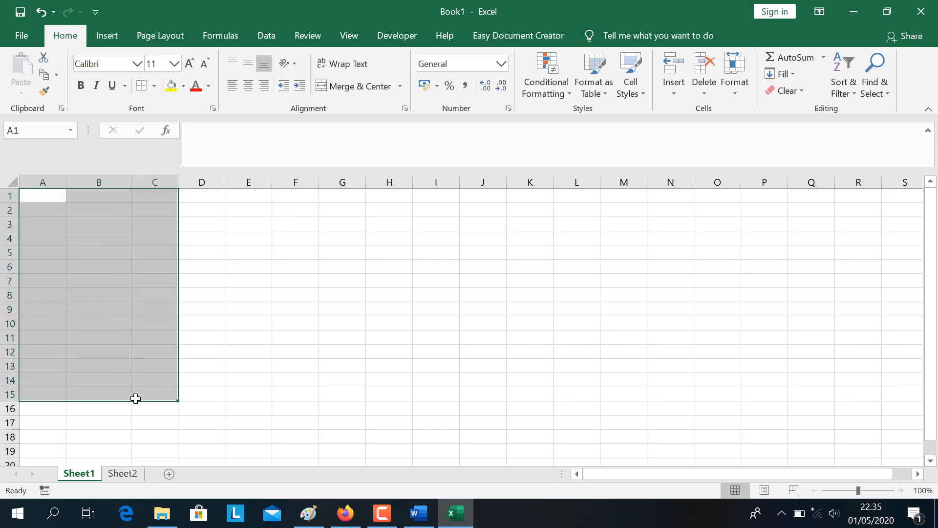
- Enter the title DAFTAR NILAI SISWA in cell D2
{"action": "left_click", "coordinate": [202, 211]}
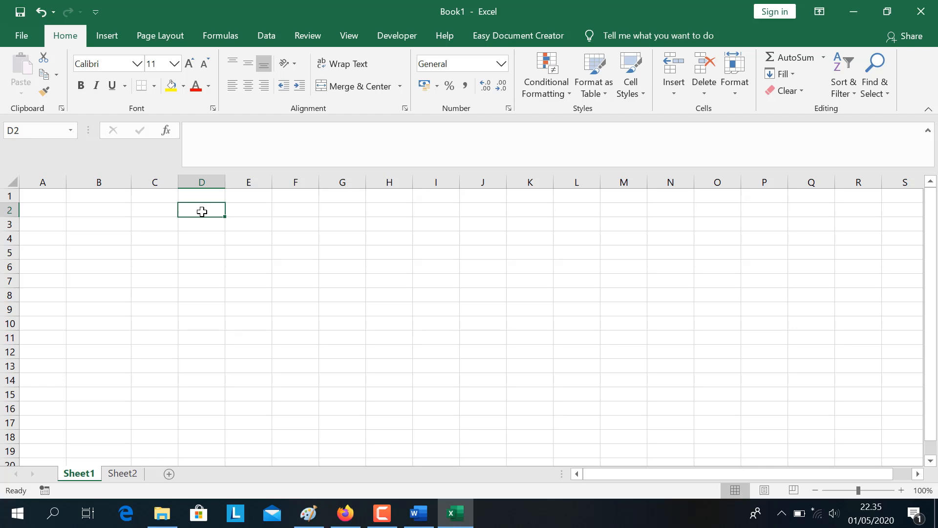
{"action": "type", "text": "DAFTAR NILAI"}
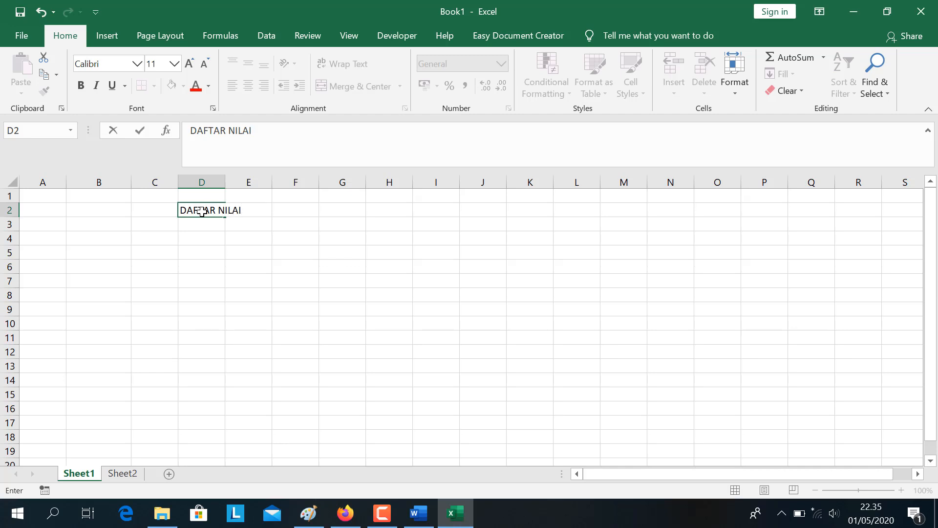
{"action": "type", "text": " SISWA"}
{"action": "key", "text": "Return"}
{"action": "key", "text": "Return"}
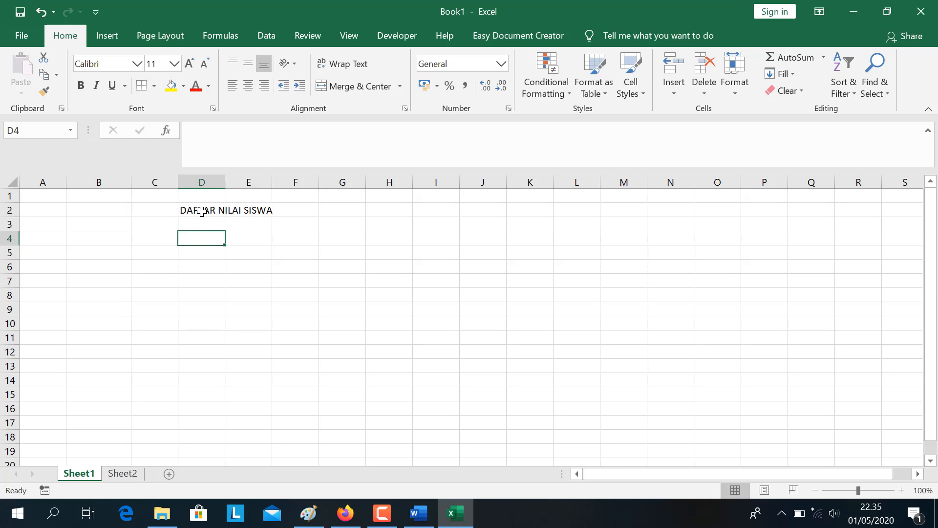
- Enter the grades 100, 90, 80, 80, 70 and 90 down cells D4 to D9
{"action": "type", "text": "100"}
{"action": "key", "text": "Return"}
{"action": "type", "text": "90"}
{"action": "key", "text": "Return"}
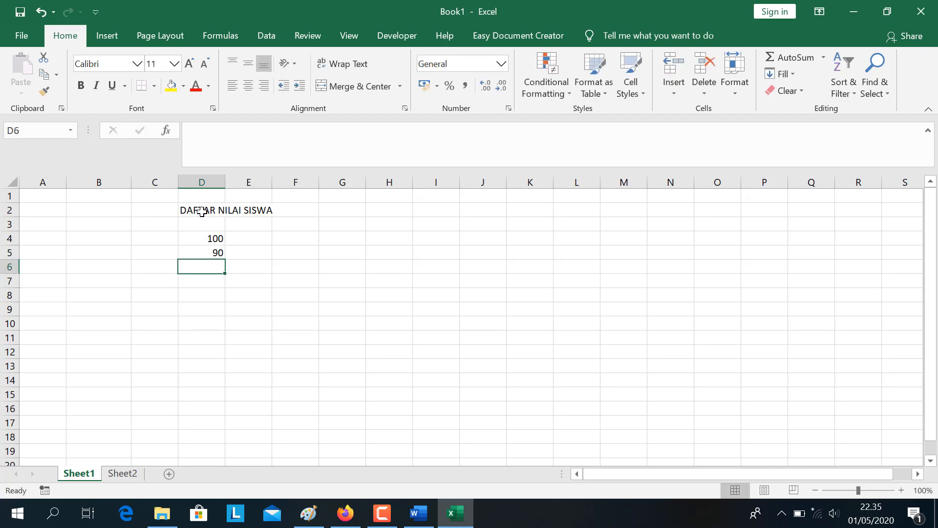
{"action": "type", "text": "80"}
{"action": "key", "text": "Return"}
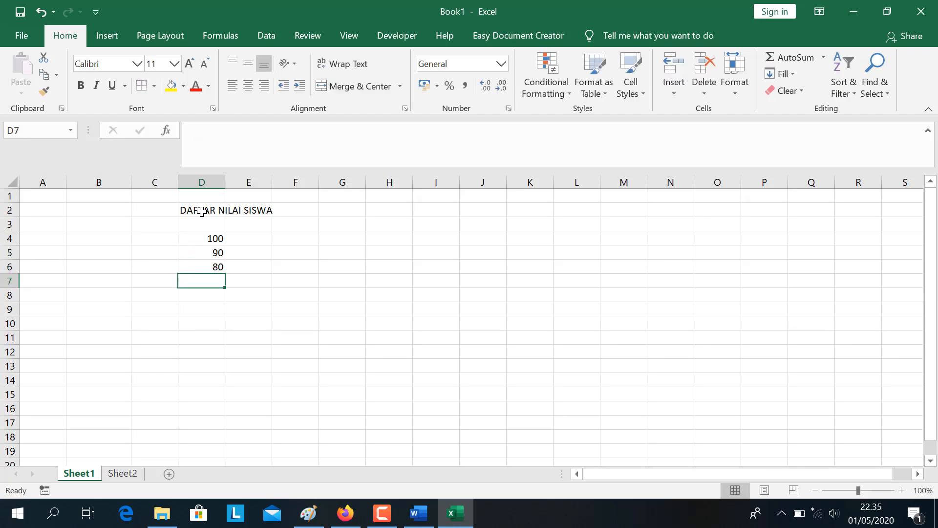
{"action": "type", "text": "80"}
{"action": "key", "text": "Return"}
{"action": "type", "text": "70"}
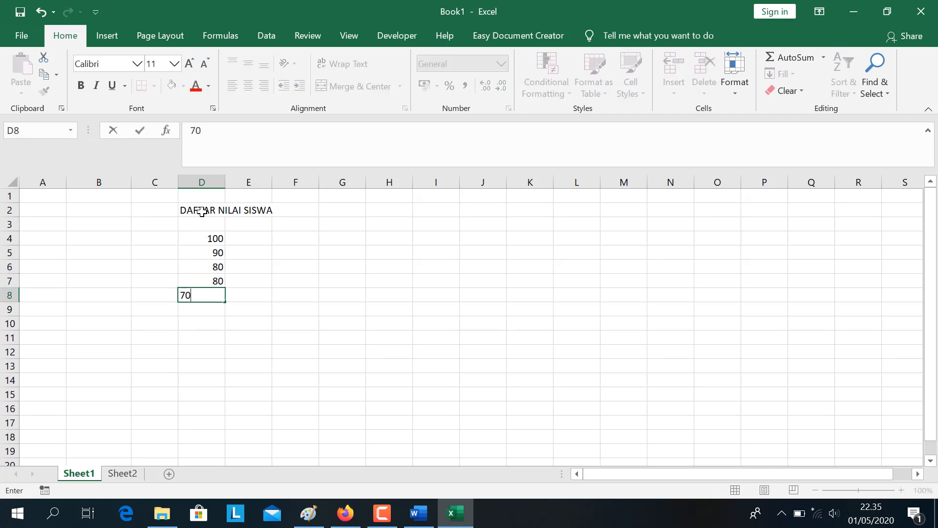
{"action": "key", "text": "Return"}
{"action": "type", "text": "90"}
{"action": "key", "text": "Return"}
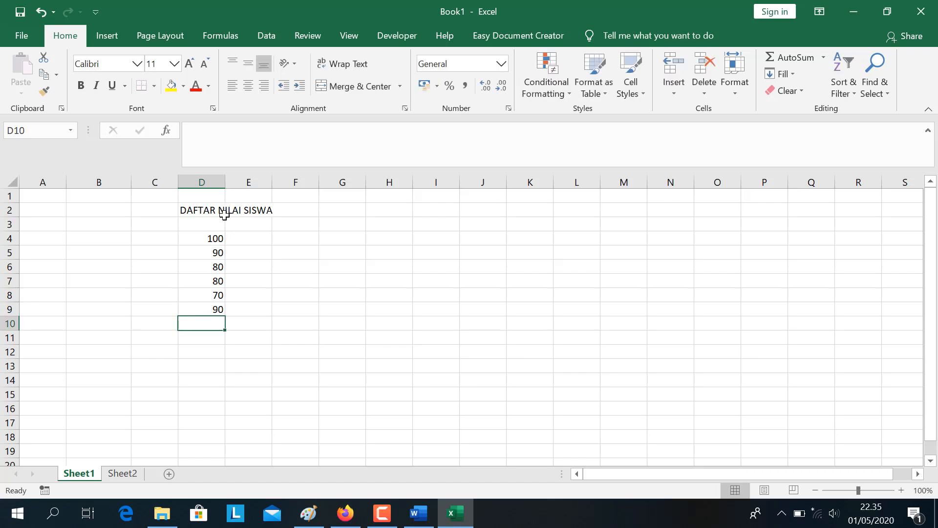
- Calculate the average of the grades in cell D11 with the formula =AVERAGE(D4:D9)
{"action": "left_click_drag", "start_coordinate": [212, 238], "coordinate": [211, 311]}
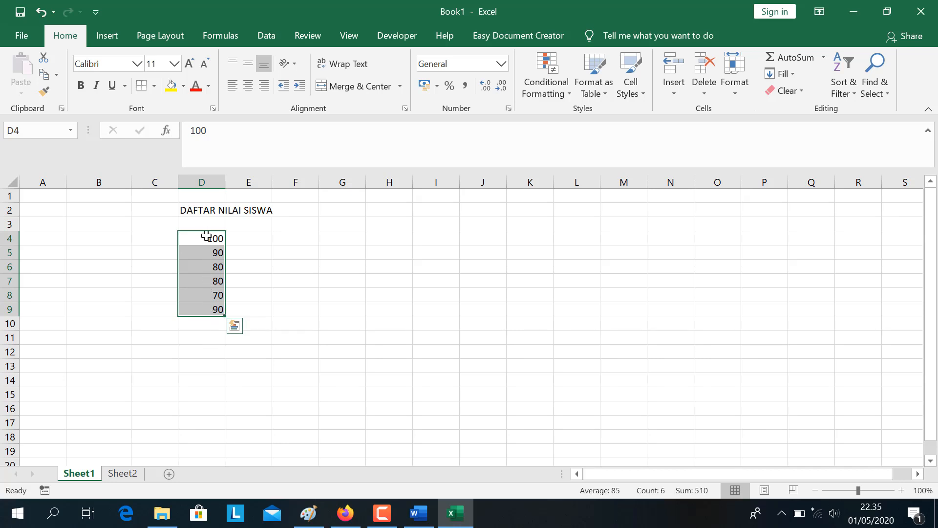
{"action": "left_click", "coordinate": [204, 336]}
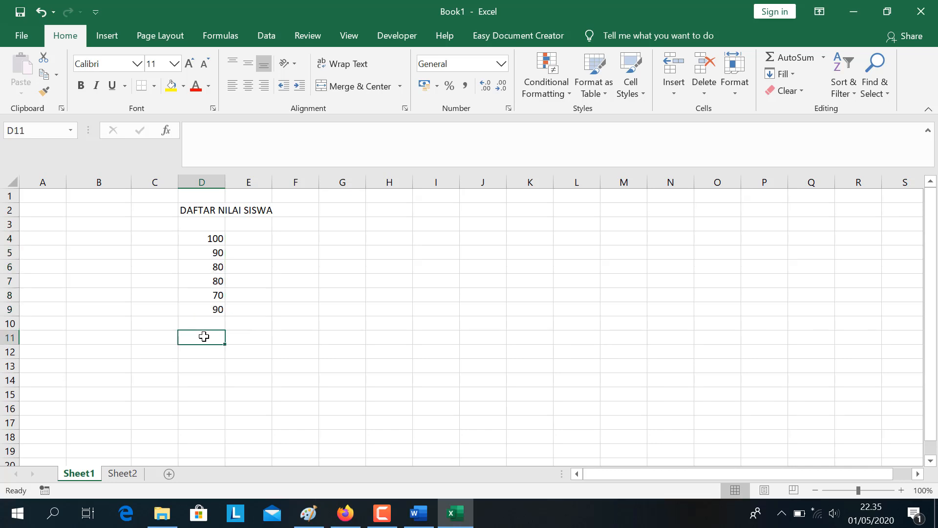
{"action": "type", "text": "="}
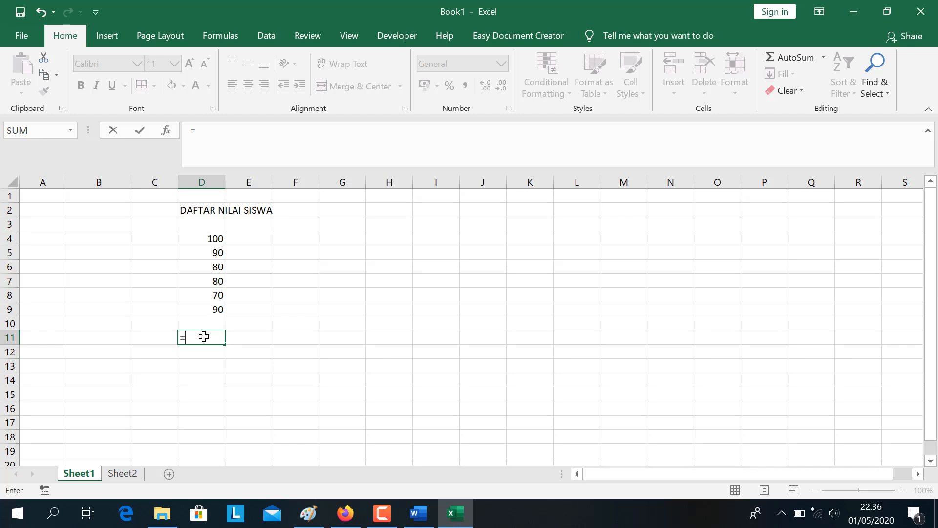
{"action": "type", "text": "AVER"}
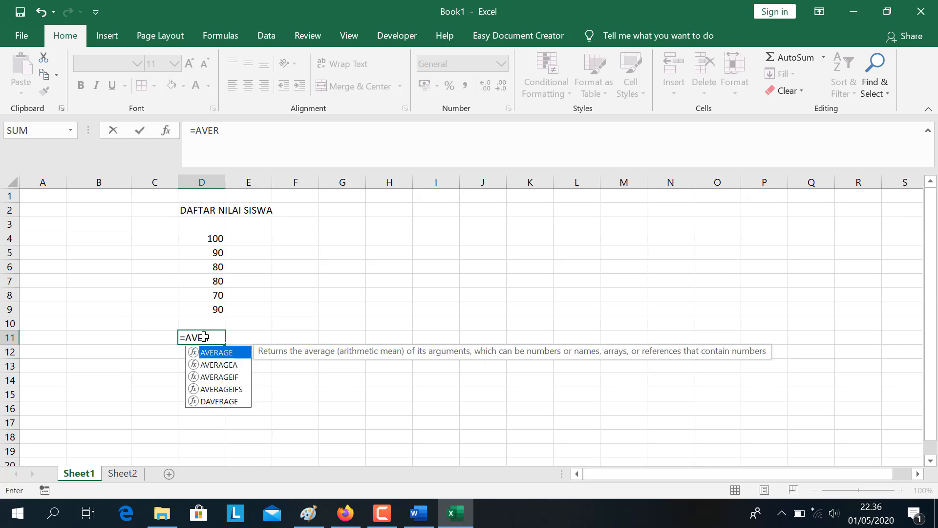
{"action": "type", "text": "A"}
{"action": "key", "text": "Return"}
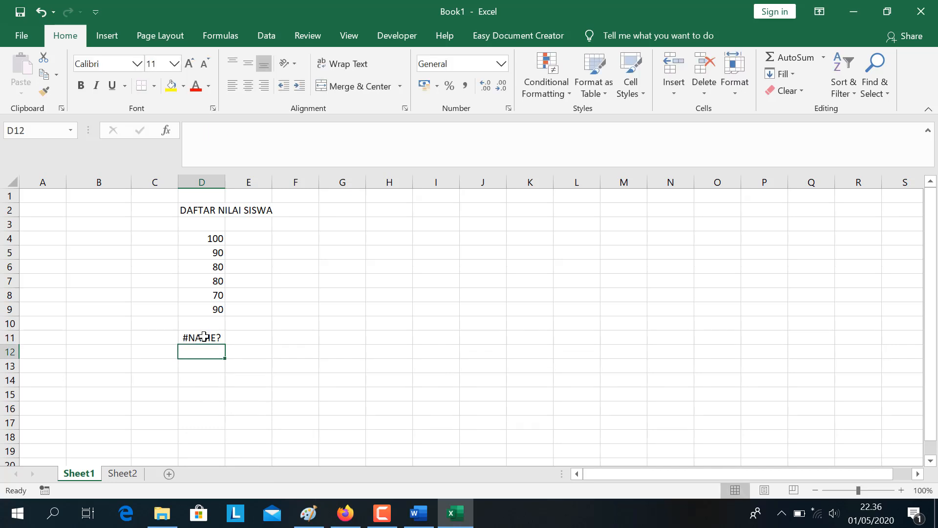
{"action": "left_click", "coordinate": [204, 337]}
{"action": "left_click", "coordinate": [247, 135]}
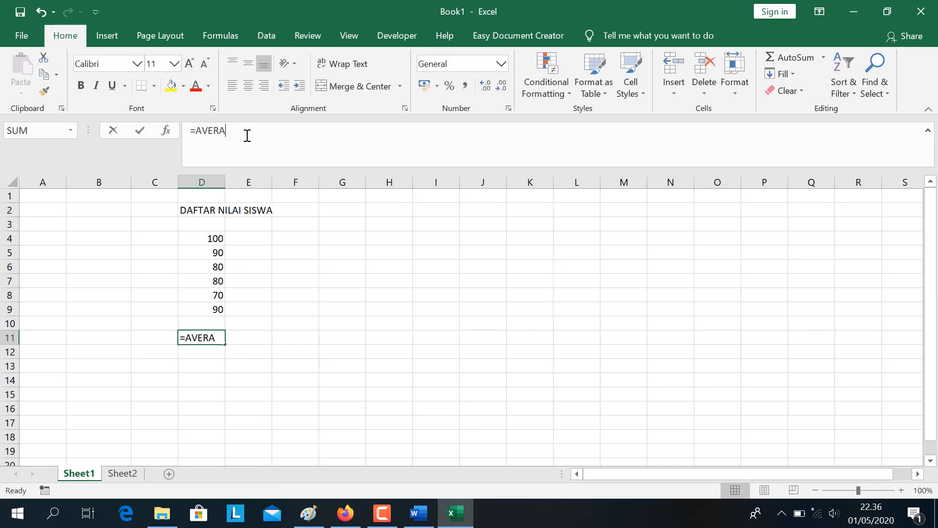
{"action": "type", "text": "GE"}
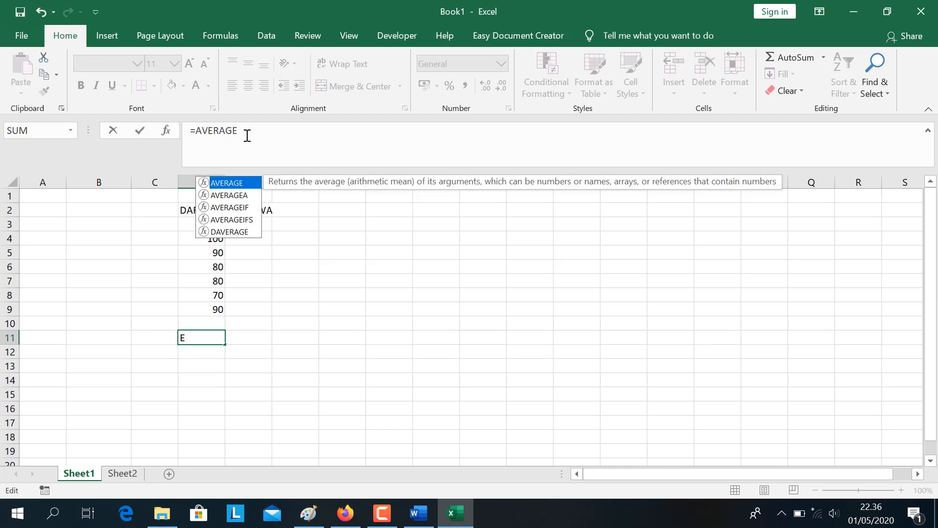
{"action": "type", "text": "("}
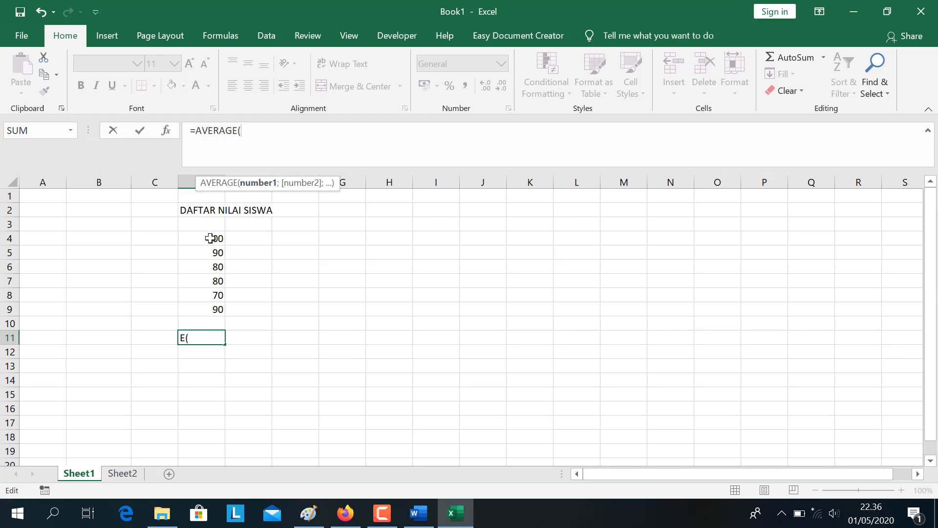
{"action": "left_click_drag", "start_coordinate": [210, 238], "coordinate": [211, 304]}
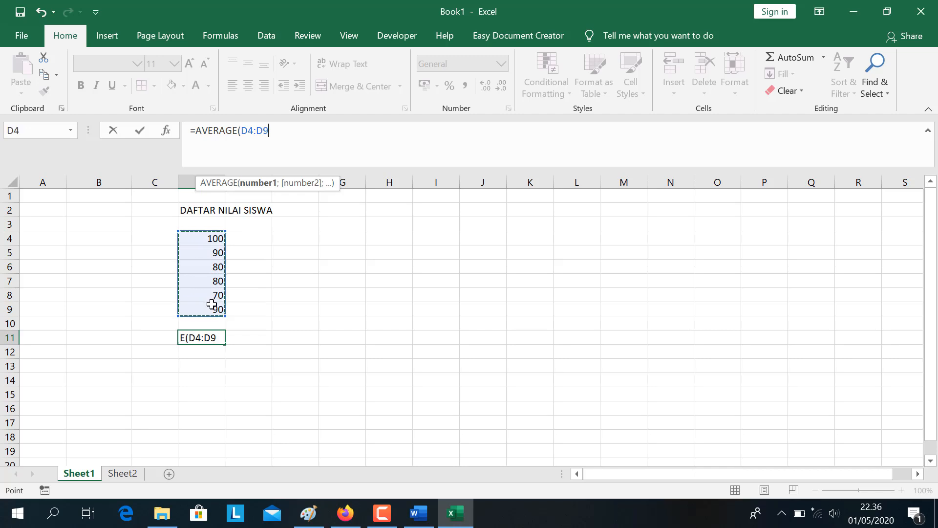
{"action": "type", "text": ")"}
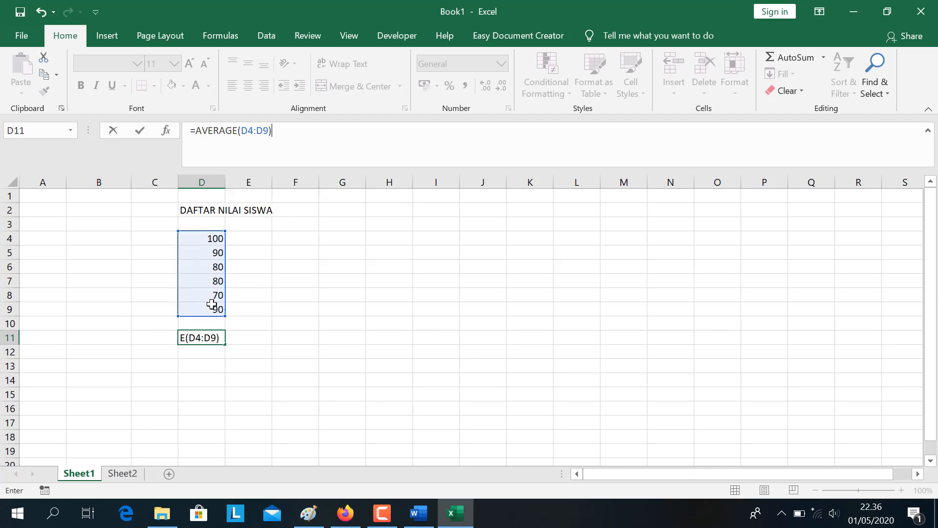
{"action": "key", "text": "Return"}
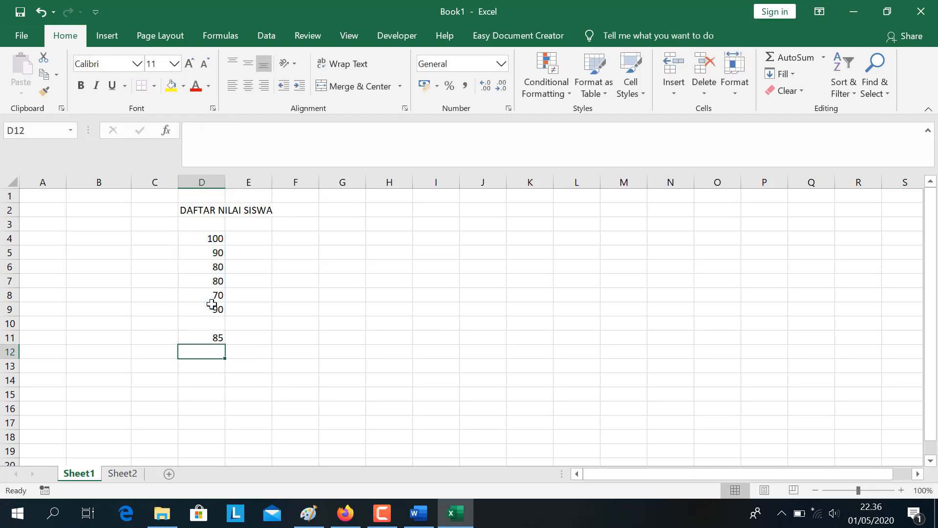
- Check the AVERAGE formula in D11 against the grade range D4:D9
{"action": "left_click", "coordinate": [213, 337]}
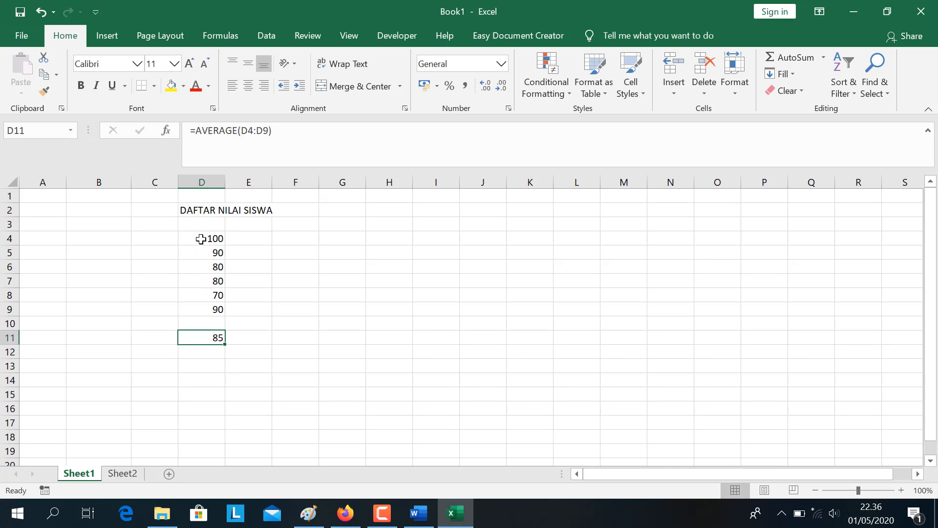
{"action": "left_click_drag", "start_coordinate": [200, 237], "coordinate": [210, 310]}
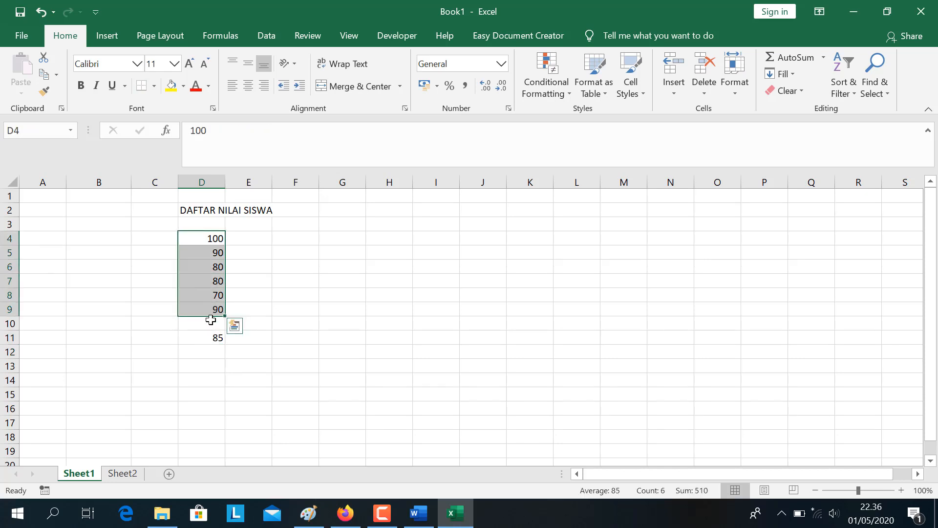
{"action": "left_click", "coordinate": [216, 338]}
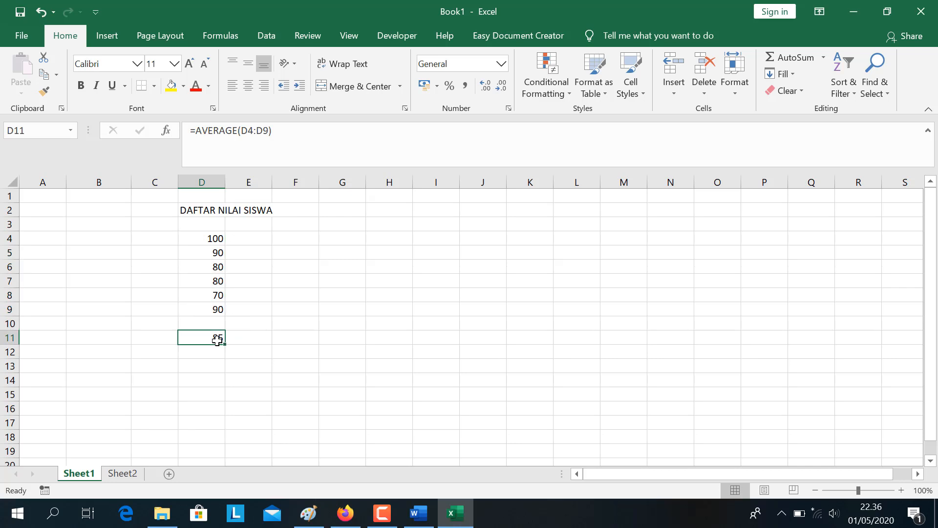
- Enter the label FUNGSI AVERAGE in cell E4
{"action": "left_click", "coordinate": [263, 239]}
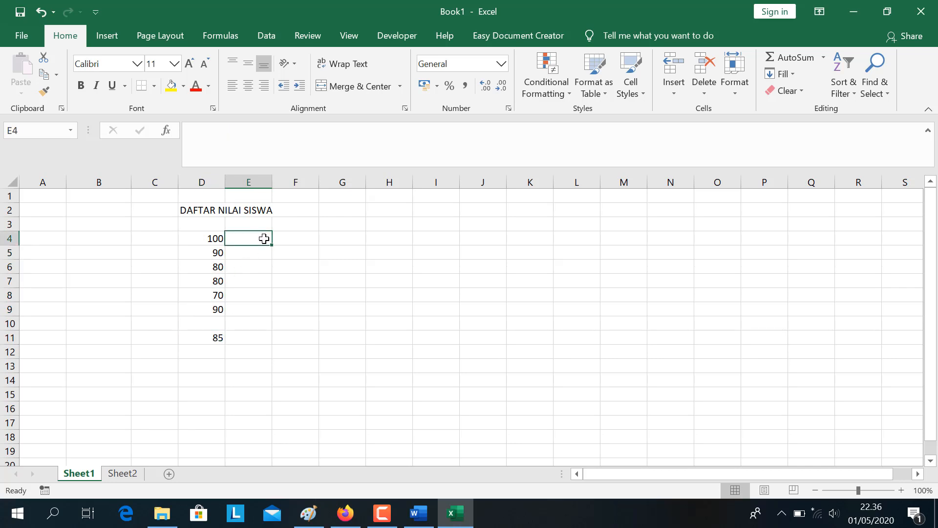
{"action": "type", "text": "FUNGIS"}
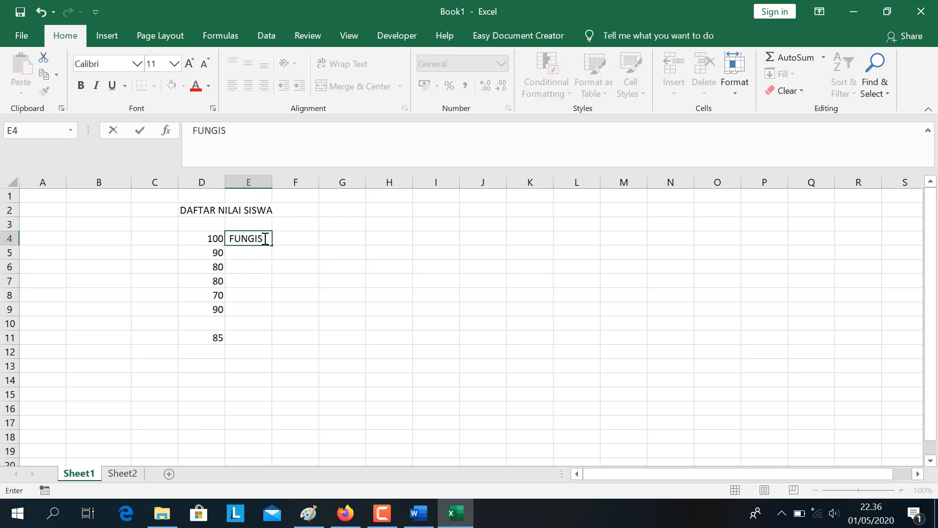
{"action": "key", "text": "BackSpace"}
{"action": "key", "text": "BackSpace"}
{"action": "type", "text": "SI AVERAGE"}
{"action": "key", "text": "Return"}
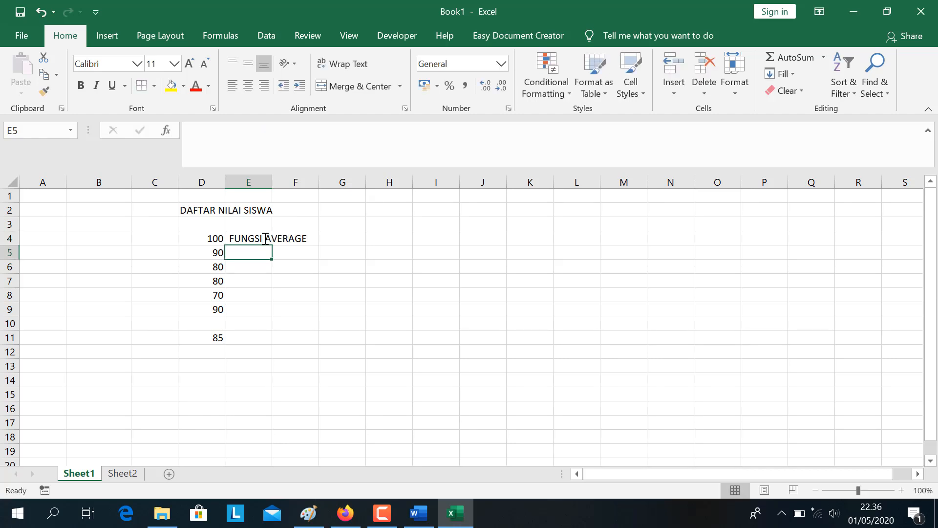
- Move the FUNGSI AVERAGE label from E4 to E11, beside the average result
{"action": "left_click", "coordinate": [265, 238]}
{"action": "left_click", "coordinate": [214, 339]}
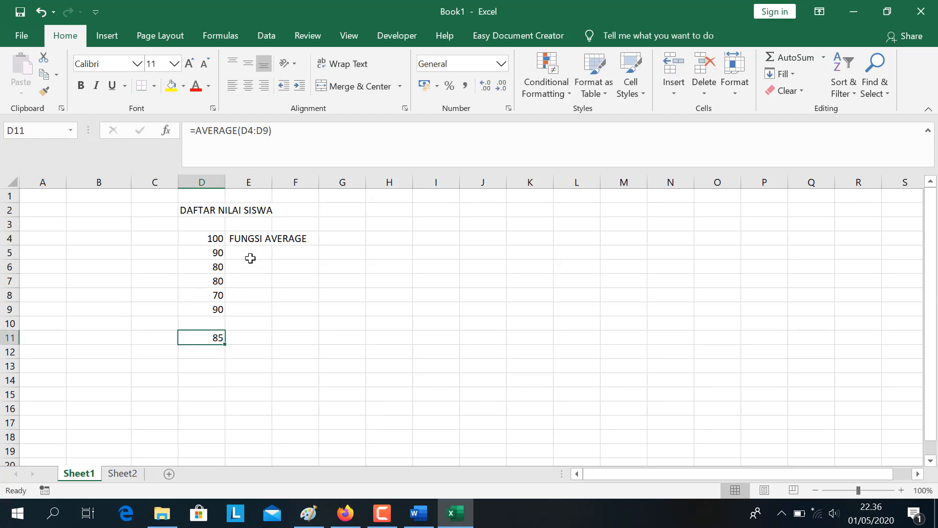
{"action": "left_click", "coordinate": [256, 239]}
{"action": "key", "text": "ctrl+c"}
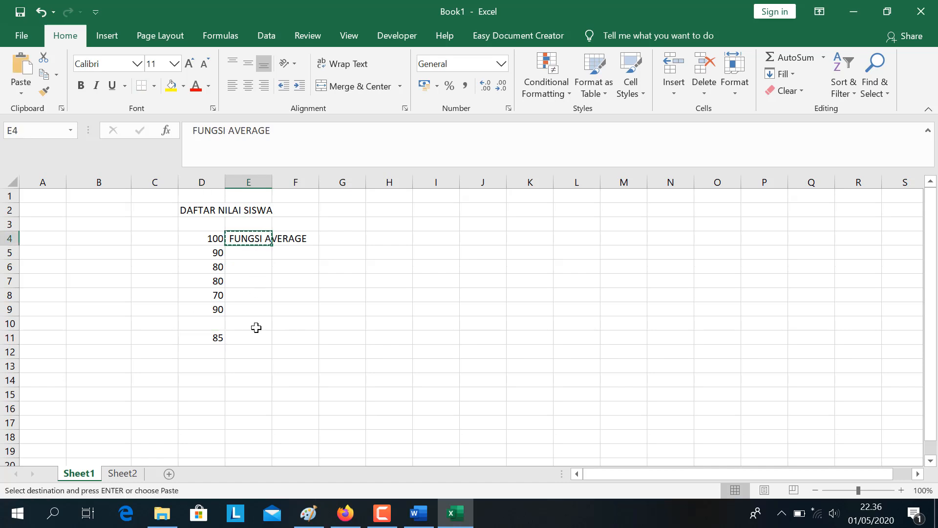
{"action": "left_click", "coordinate": [255, 331]}
{"action": "key", "text": "ctrl+v"}
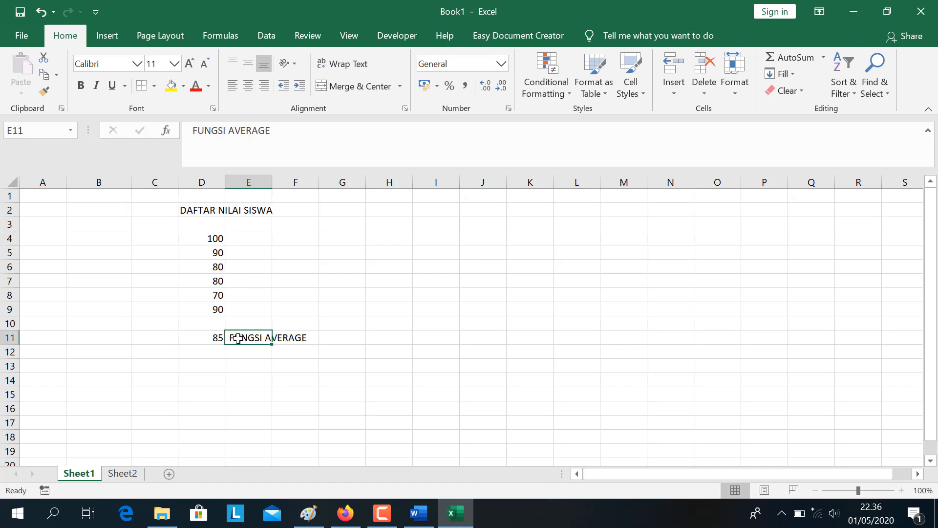
- Review the label in E11, the formula in D11 and the grades it covers in D4:D9
{"action": "left_click", "coordinate": [282, 339]}
{"action": "left_click", "coordinate": [250, 335]}
{"action": "left_click", "coordinate": [202, 337]}
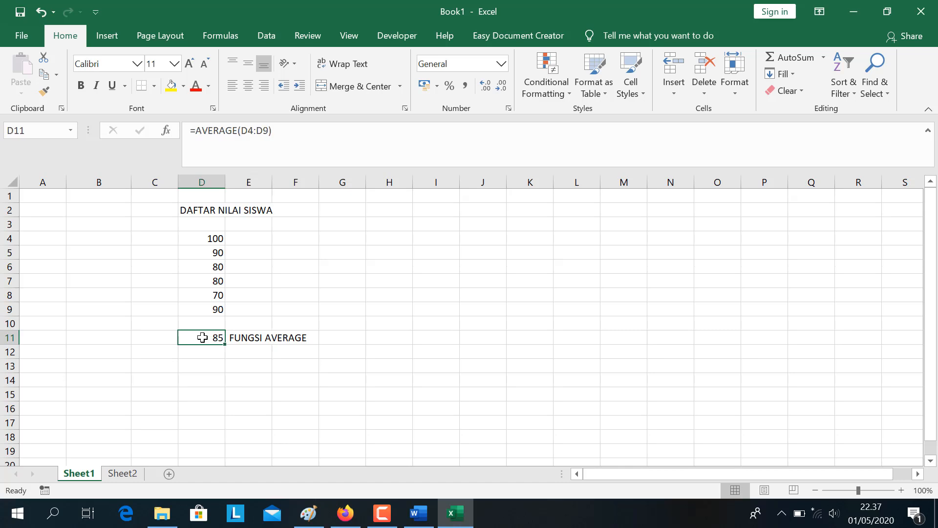
{"action": "left_click_drag", "start_coordinate": [212, 238], "coordinate": [214, 305]}
{"action": "left_click_drag", "start_coordinate": [216, 238], "coordinate": [219, 300]}
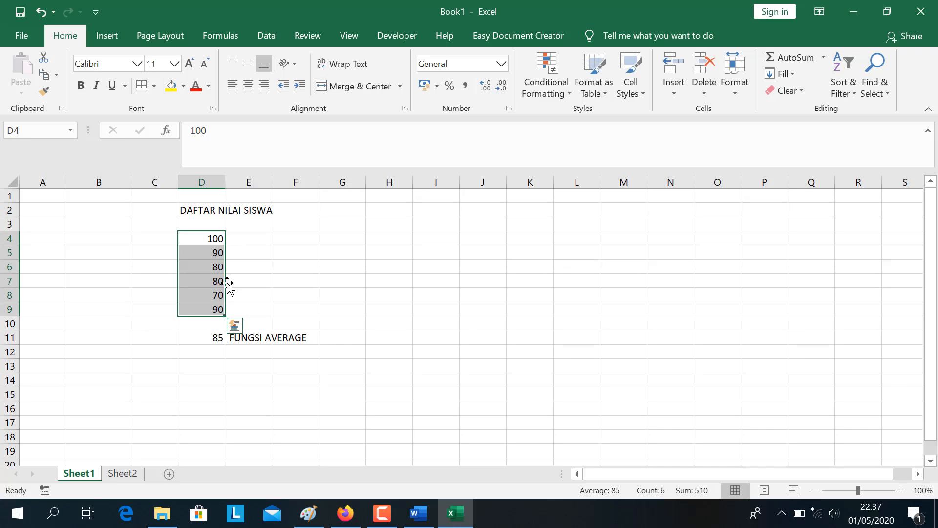
{"action": "left_click", "coordinate": [216, 356]}
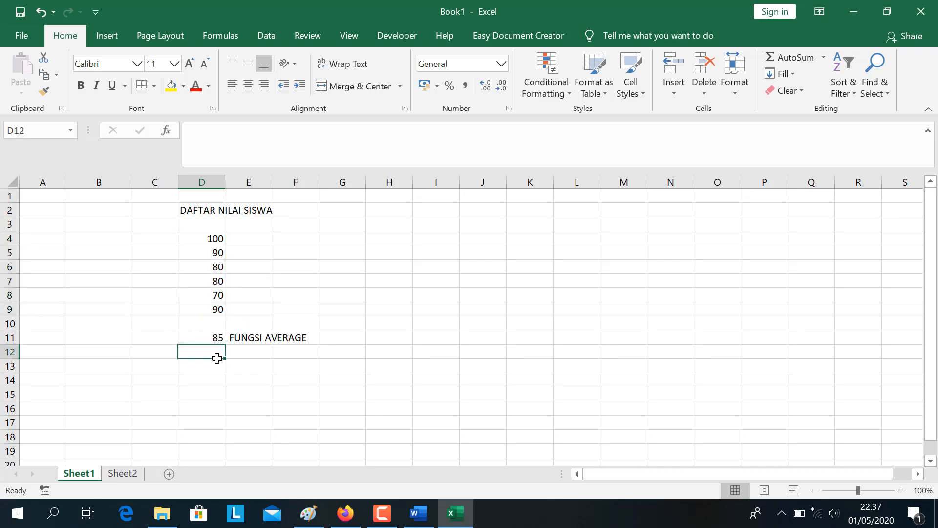
{"action": "key", "text": "Down"}
{"action": "key", "text": "Down"}
{"action": "key", "text": "Down"}
{"action": "key", "text": "Down"}
{"action": "key", "text": "Down"}
{"action": "key", "text": "Down"}
{"action": "key", "text": "Down"}
{"action": "key", "text": "Down"}
{"action": "key", "text": "Down"}
{"action": "key", "text": "Down"}
{"action": "key", "text": "Down"}
{"action": "key", "text": "Down"}
{"action": "key", "text": "Down"}
{"action": "key", "text": "Down"}
{"action": "key", "text": "Down"}
{"action": "key", "text": "Down"}
{"action": "key", "text": "Down"}
{"action": "key", "text": "Down"}
{"action": "key", "text": "Down"}
{"action": "key", "text": "Down"}
{"action": "key", "text": "Down"}
{"action": "key", "text": "Down"}
{"action": "key", "text": "Down"}
{"action": "key", "text": "Down"}
{"action": "key", "text": "Down"}
{"action": "key", "text": "Down"}
{"action": "key", "text": "Down"}
{"action": "key", "text": "Down"}
{"action": "key", "text": "Down"}
{"action": "key", "text": "Down"}
{"action": "key", "text": "Down"}
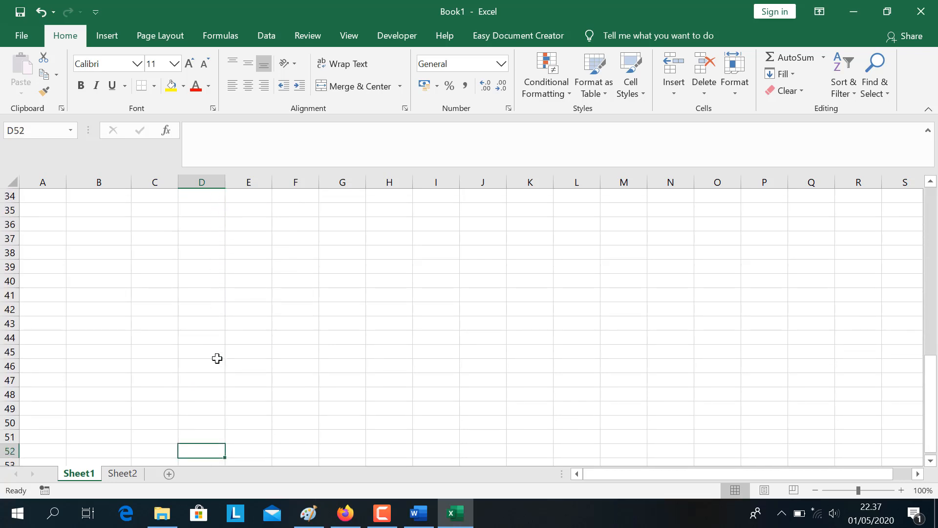
{"action": "key", "text": "Up"}
{"action": "key", "text": "Up"}
{"action": "key", "text": "Up"}
{"action": "key", "text": "Up"}
{"action": "key", "text": "Up"}
{"action": "key", "text": "Up"}
{"action": "key", "text": "Up"}
{"action": "key", "text": "Up"}
{"action": "key", "text": "Up"}
{"action": "key", "text": "Up"}
{"action": "key", "text": "Up"}
{"action": "key", "text": "Up"}
{"action": "key", "text": "Up"}
{"action": "key", "text": "Up"}
{"action": "key", "text": "Up"}
{"action": "key", "text": "Up"}
{"action": "key", "text": "Up"}
{"action": "key", "text": "Up"}
{"action": "key", "text": "Up"}
{"action": "key", "text": "Up"}
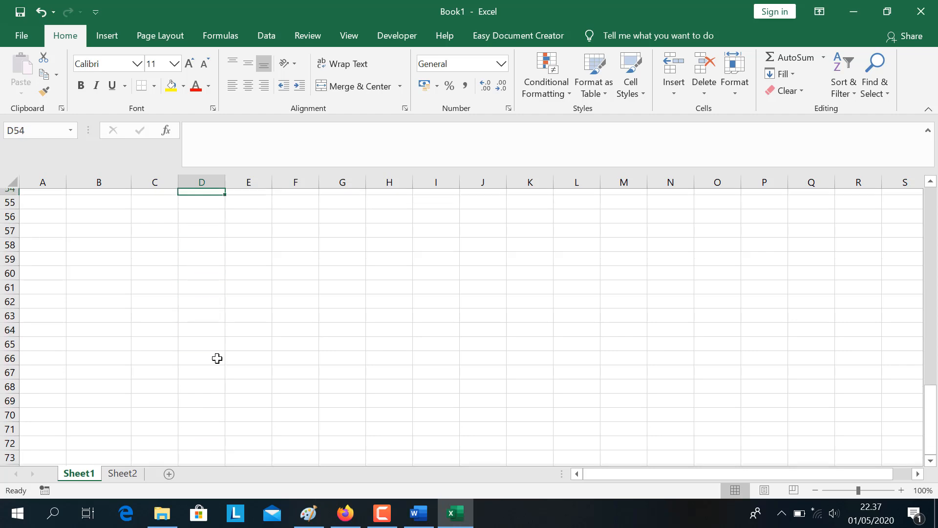
{"action": "key", "text": "Up"}
{"action": "key", "text": "Up"}
{"action": "key", "text": "Up"}
{"action": "key", "text": "Up"}
{"action": "key", "text": "Up"}
{"action": "key", "text": "Up"}
{"action": "key", "text": "Up"}
{"action": "key", "text": "Up"}
{"action": "key", "text": "Up"}
{"action": "key", "text": "Up"}
{"action": "key", "text": "Up"}
{"action": "key", "text": "Up"}
{"action": "key", "text": "Up"}
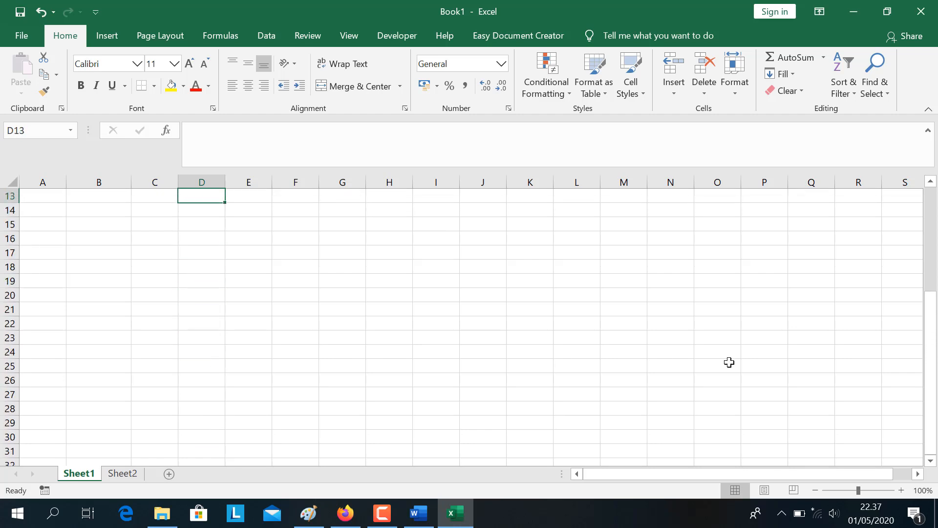
{"action": "left_click_drag", "start_coordinate": [934, 341], "coordinate": [935, 194]}
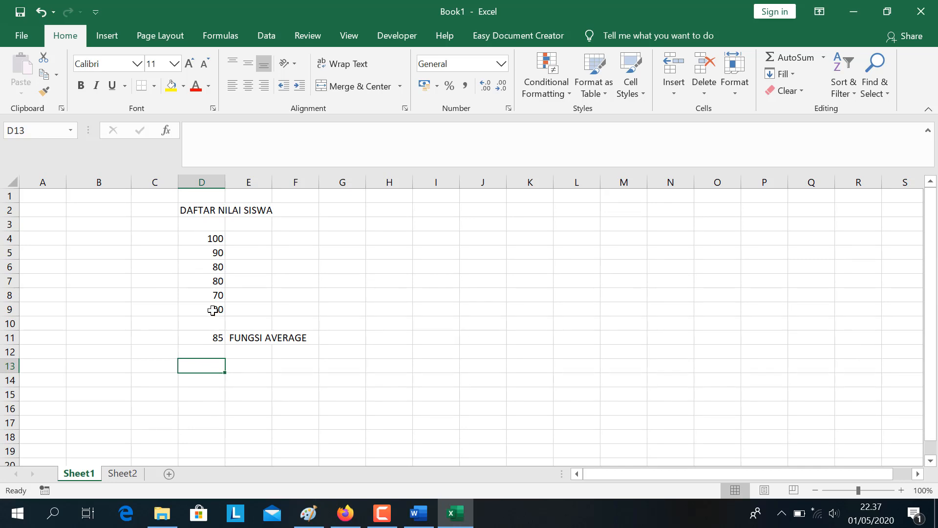
- Clear the average result and its label from D11:F11, and total the grades D4:D9 in D11 with the SUM function
{"action": "left_click_drag", "start_coordinate": [214, 338], "coordinate": [276, 339]}
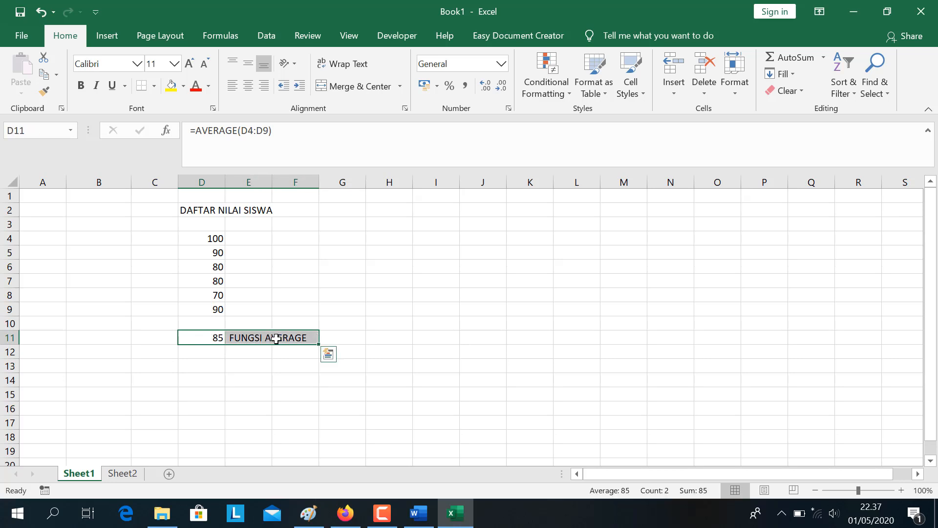
{"action": "key", "text": "Delete"}
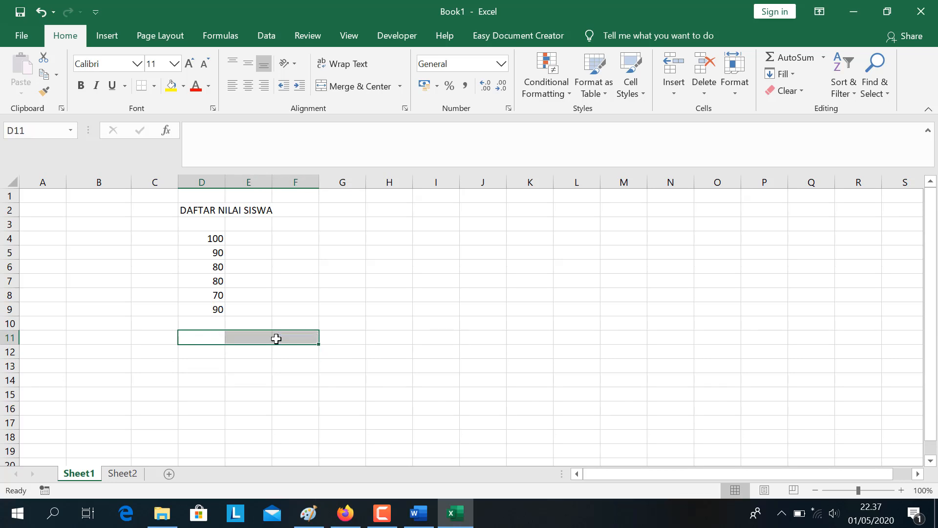
{"action": "left_click", "coordinate": [211, 340]}
{"action": "type", "text": "="}
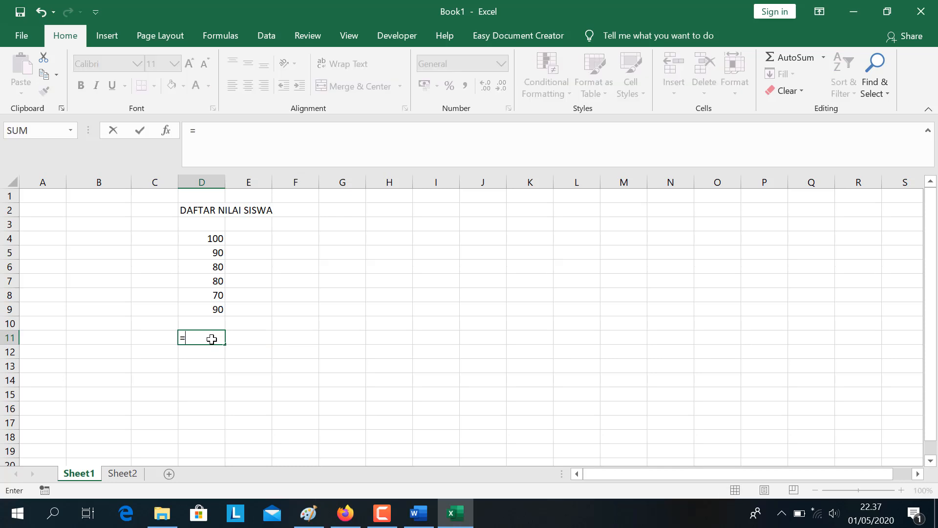
{"action": "type", "text": "SUM"}
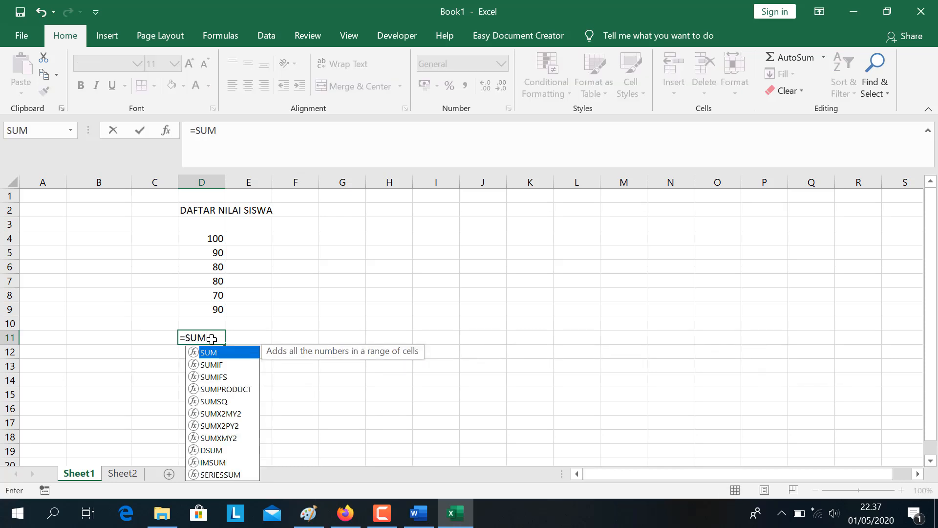
{"action": "type", "text": "("}
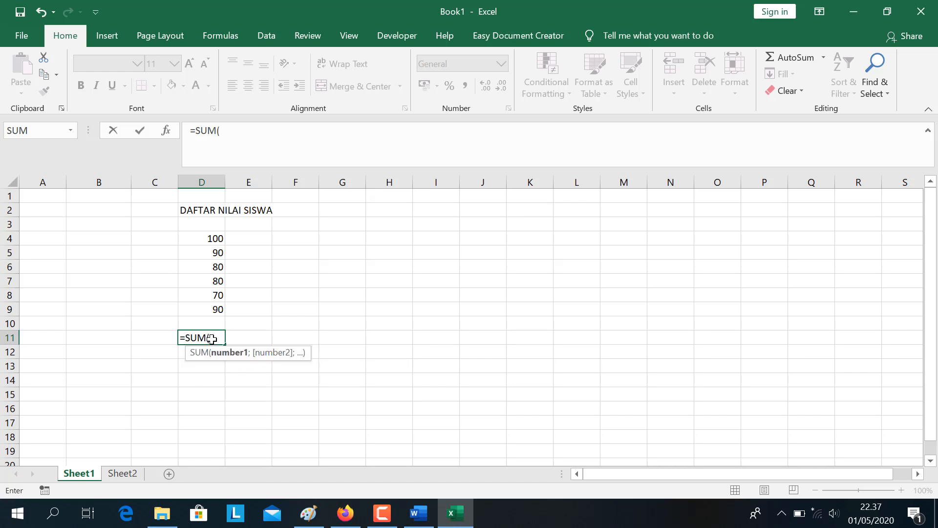
{"action": "left_click", "coordinate": [210, 238]}
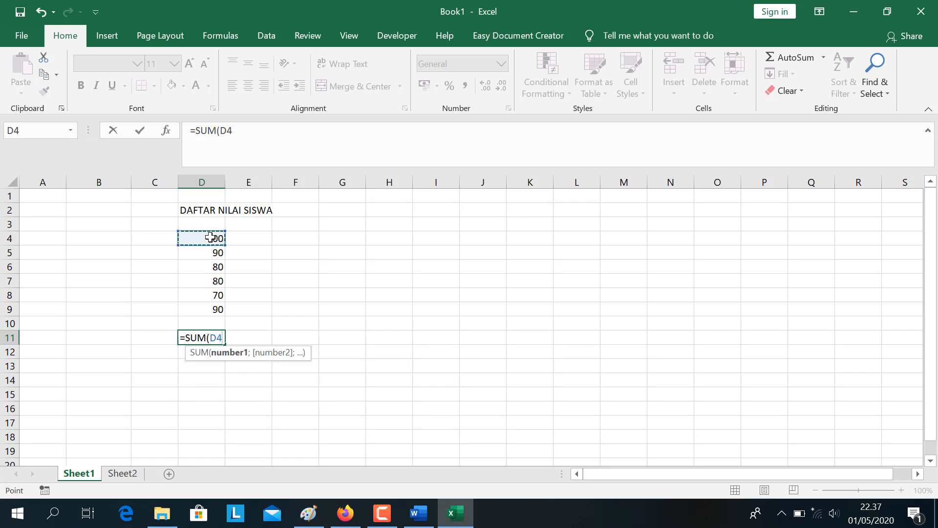
{"action": "left_click_drag", "start_coordinate": [210, 240], "coordinate": [213, 304]}
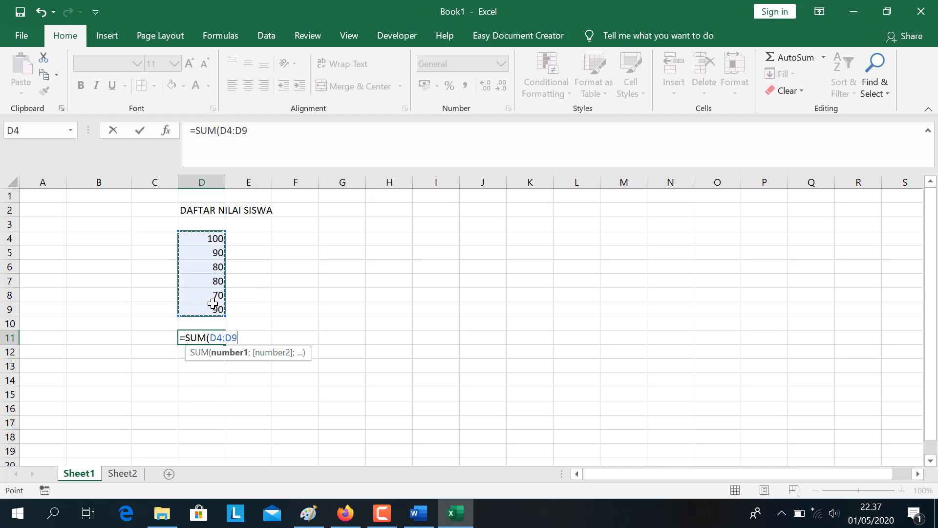
{"action": "type", "text": ")"}
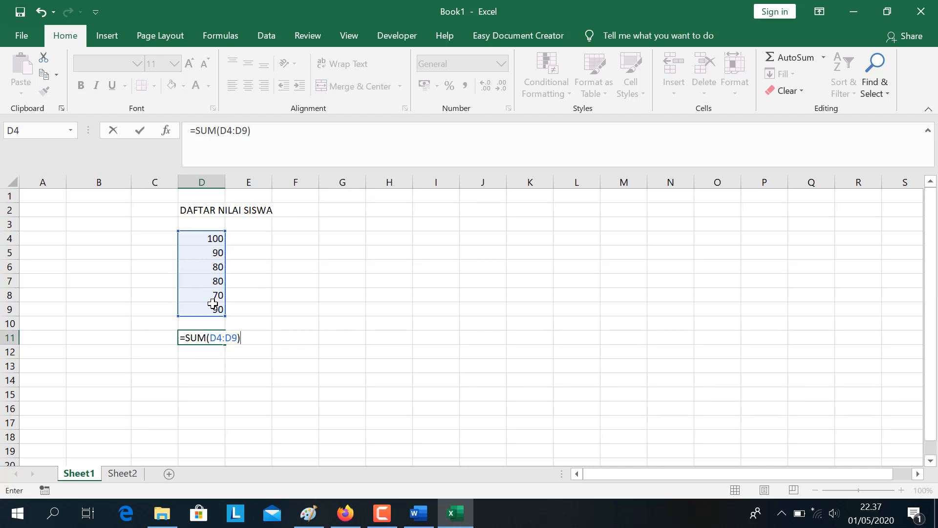
{"action": "key", "text": "Return"}
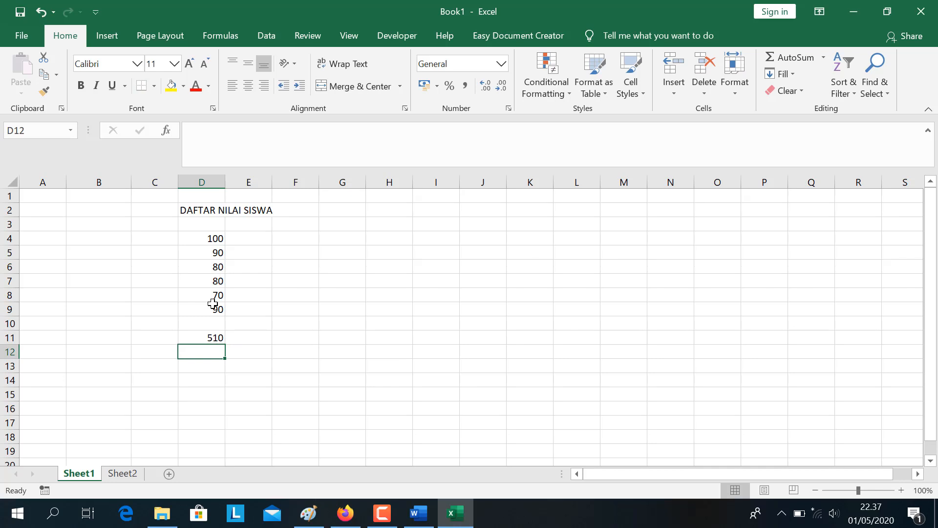
- Check the SUM formula in D11 against the grade range D4:D9
{"action": "left_click", "coordinate": [210, 338]}
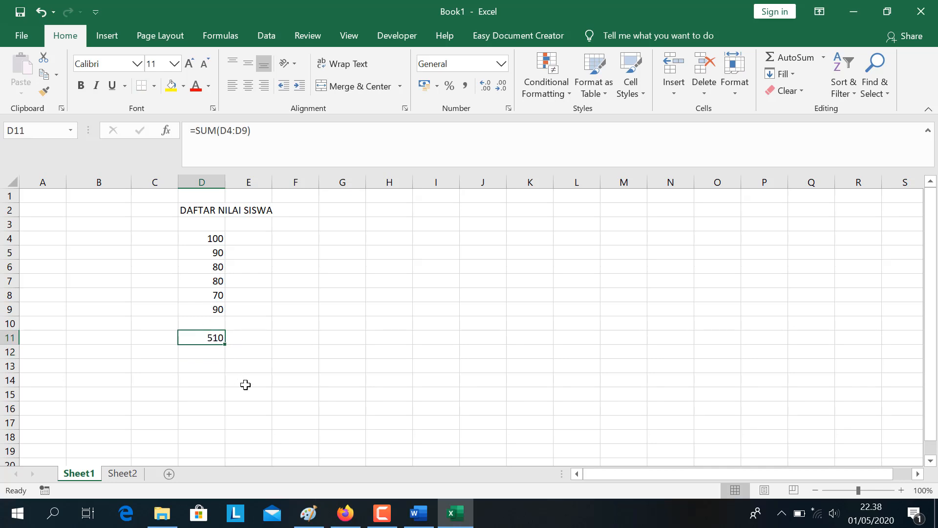
{"action": "left_click", "coordinate": [203, 237]}
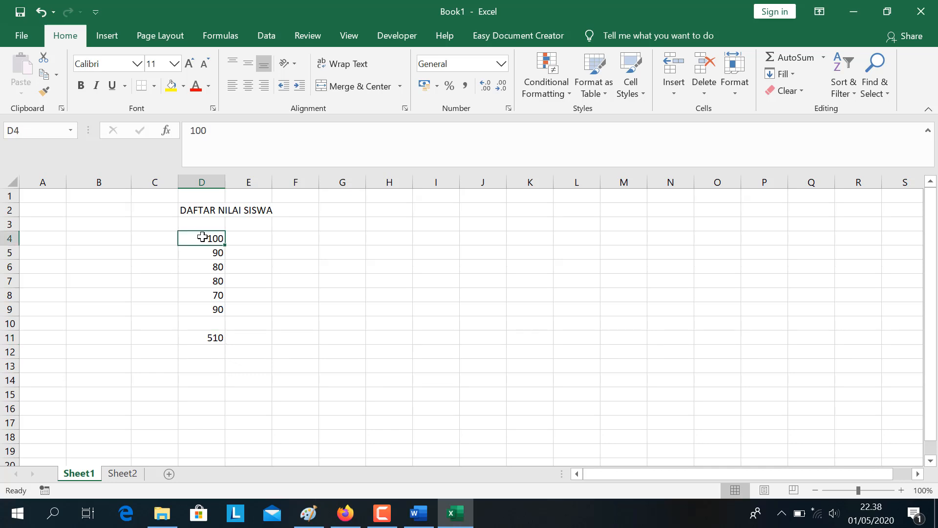
{"action": "left_click_drag", "start_coordinate": [202, 237], "coordinate": [218, 313]}
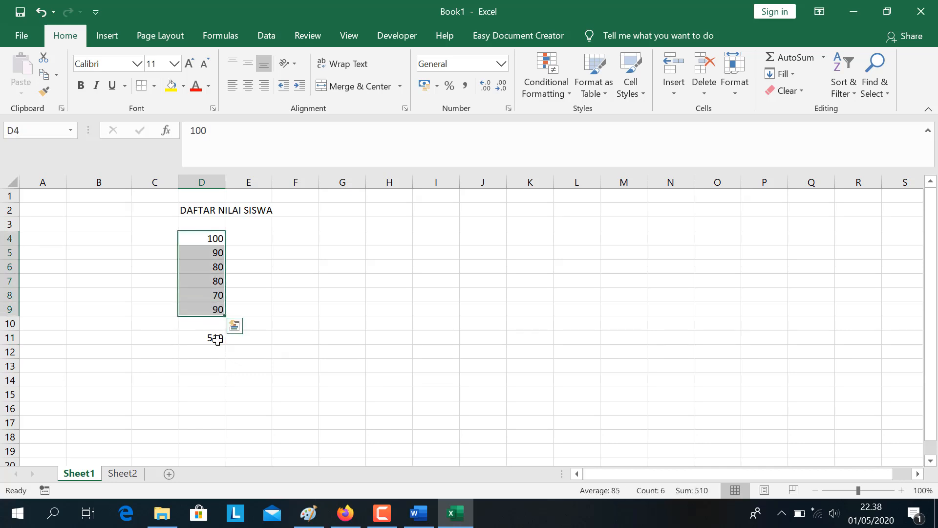
{"action": "left_click", "coordinate": [217, 339]}
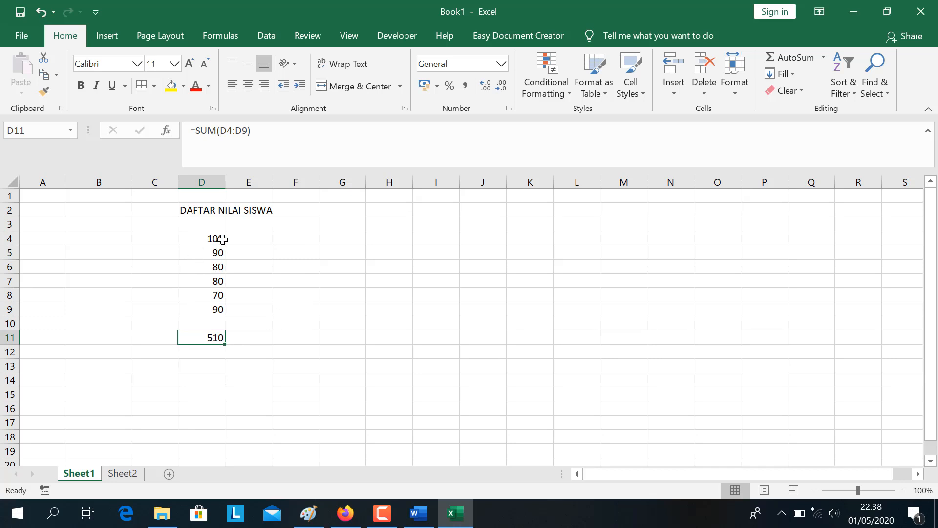
- Select the adjacent grades D4:D6, and highlight the whole of row 4 and row 7 in turn
{"action": "left_click_drag", "start_coordinate": [216, 239], "coordinate": [214, 265]}
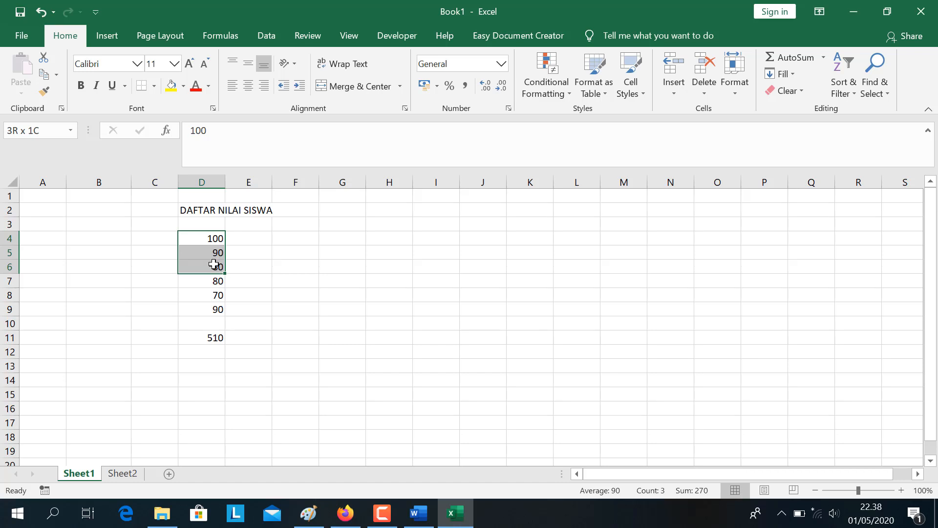
{"action": "left_click_drag", "start_coordinate": [214, 264], "coordinate": [215, 265]}
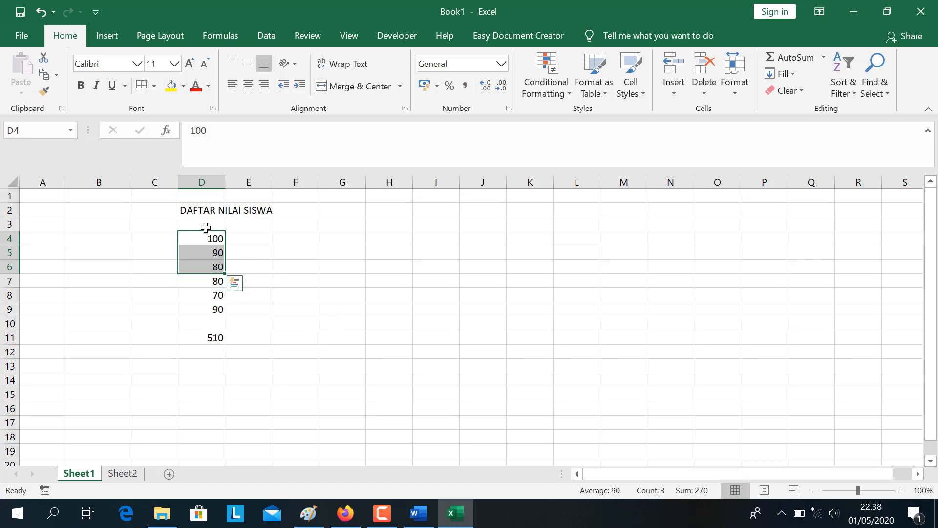
{"action": "left_click", "coordinate": [260, 277]}
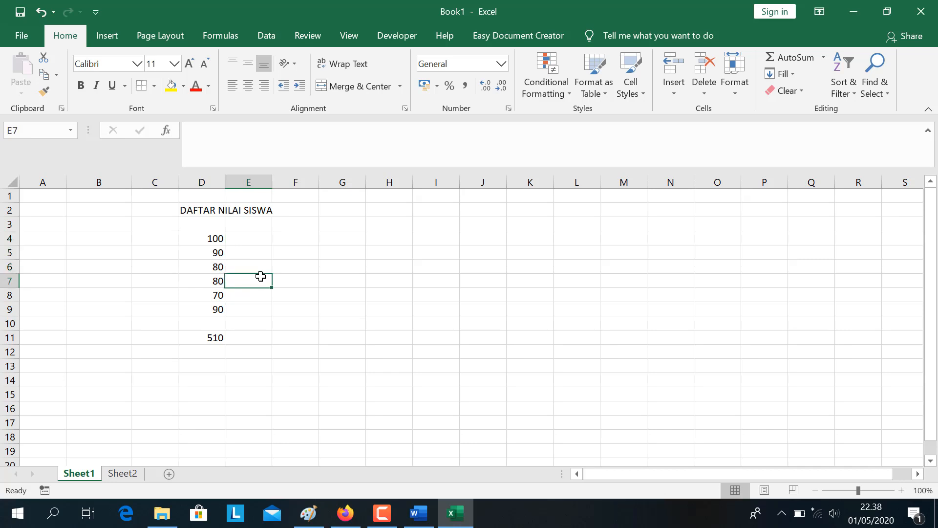
{"action": "left_click", "coordinate": [9, 239]}
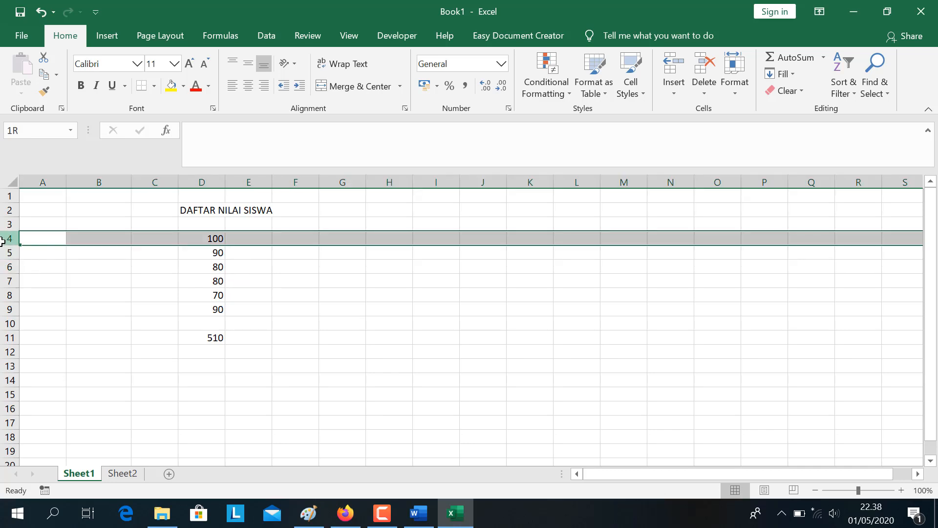
{"action": "left_click", "coordinate": [6, 281]}
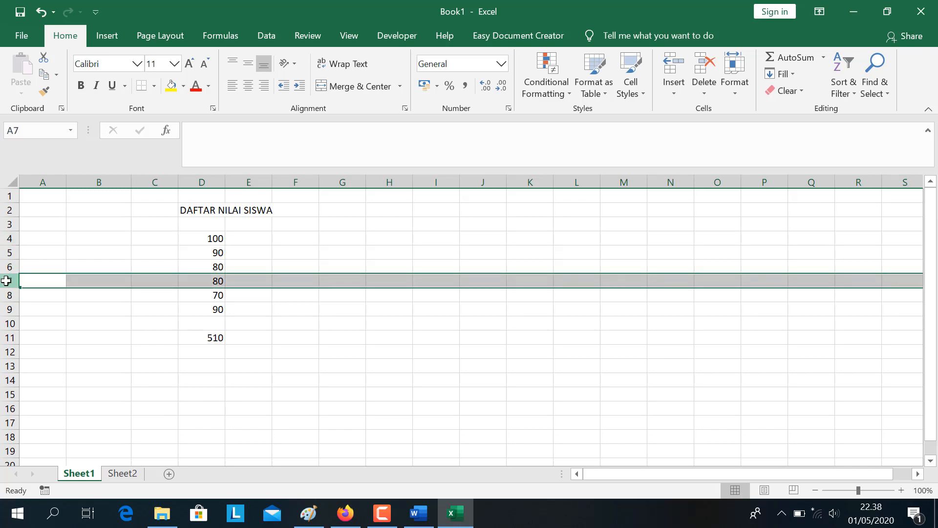
- Select the non-adjacent grade cells D4, D6 and D8 together
{"action": "left_click", "coordinate": [210, 238]}
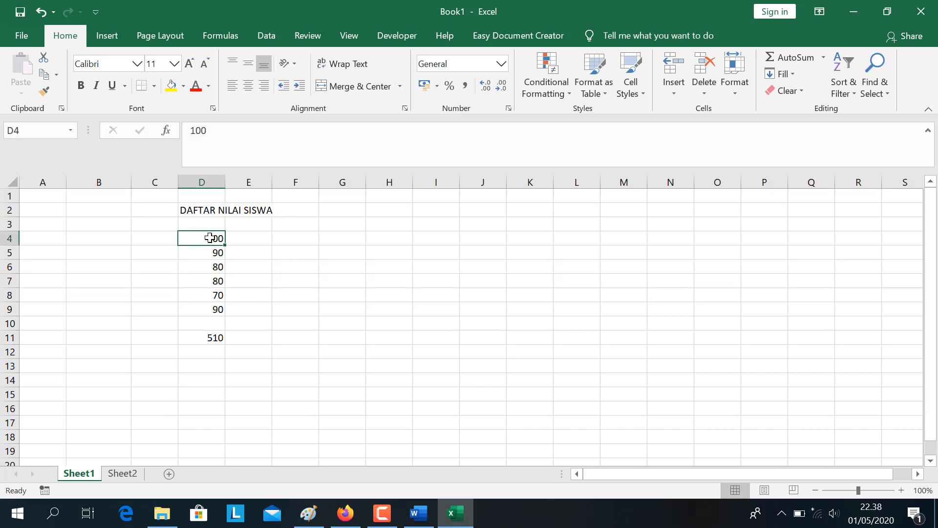
{"action": "left_click", "coordinate": [203, 266], "text": "ctrl"}
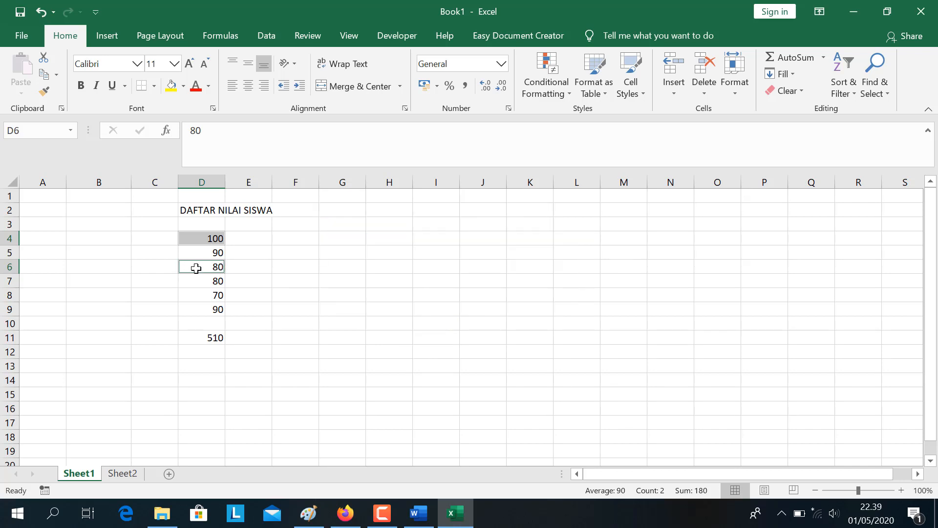
{"action": "left_click", "coordinate": [199, 297], "text": "ctrl"}
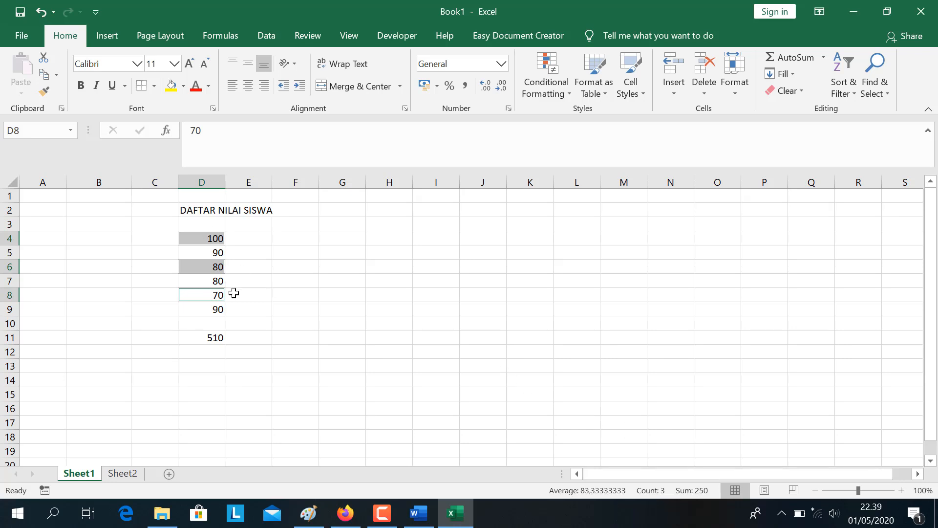
{"action": "left_click", "coordinate": [382, 513]}
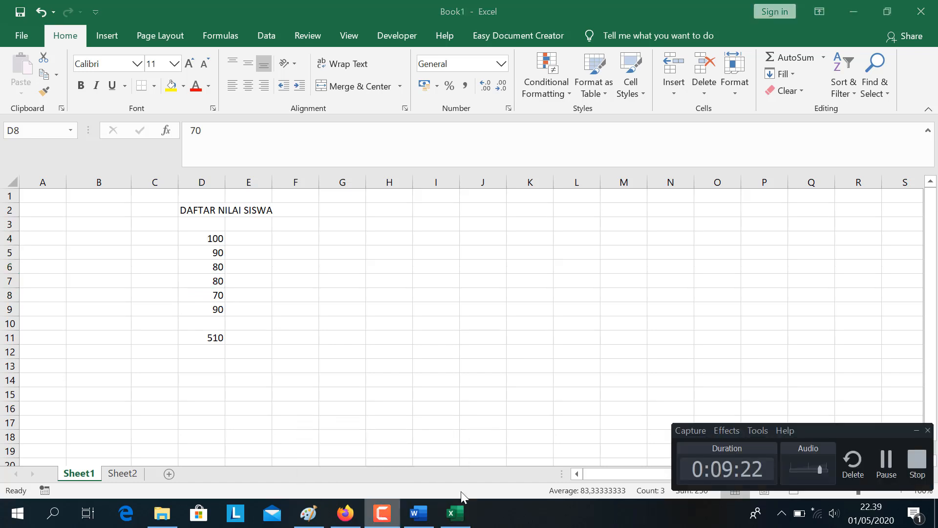
{"action": "left_click", "coordinate": [886, 462]}
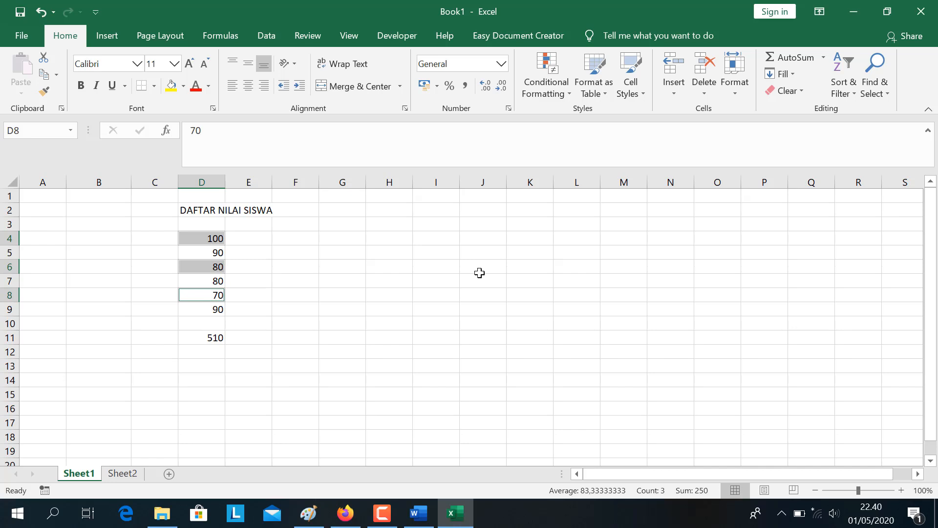
{"action": "left_click", "coordinate": [251, 239]}
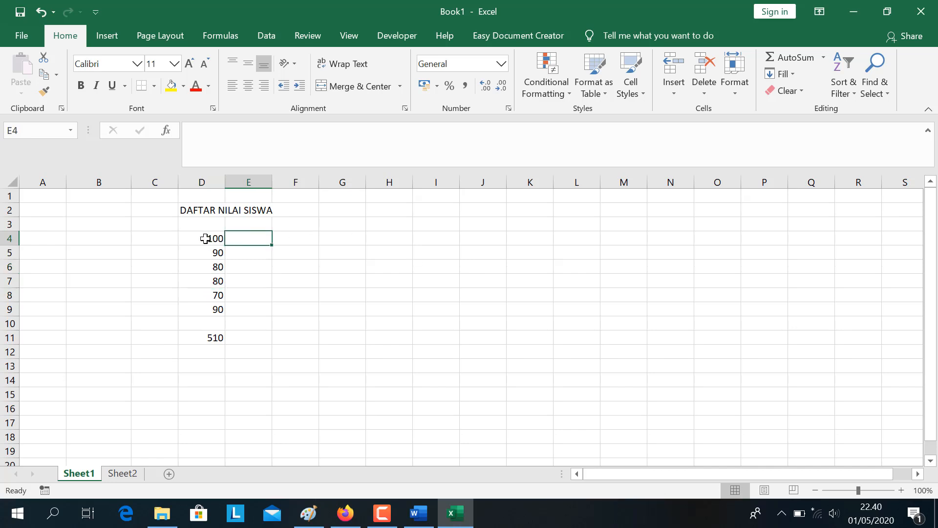
{"action": "left_click_drag", "start_coordinate": [206, 238], "coordinate": [211, 313]}
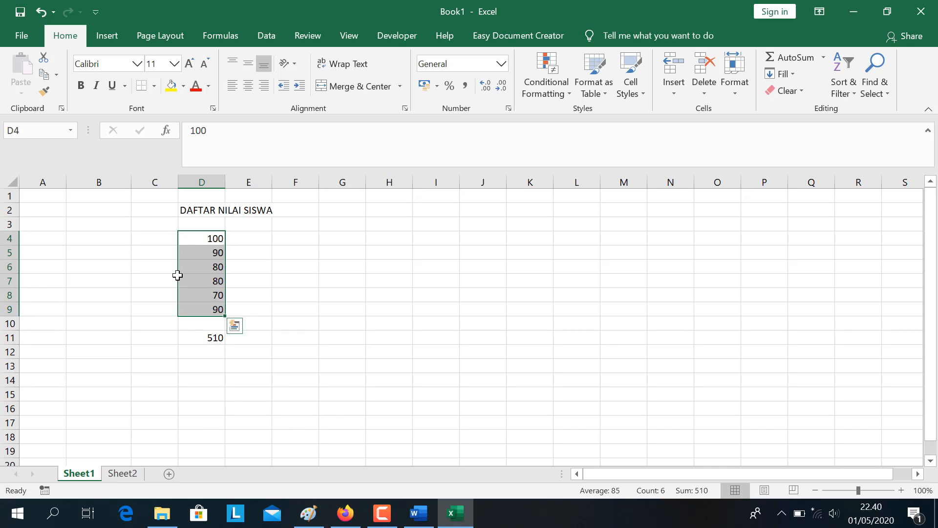
{"action": "left_click", "coordinate": [214, 236]}
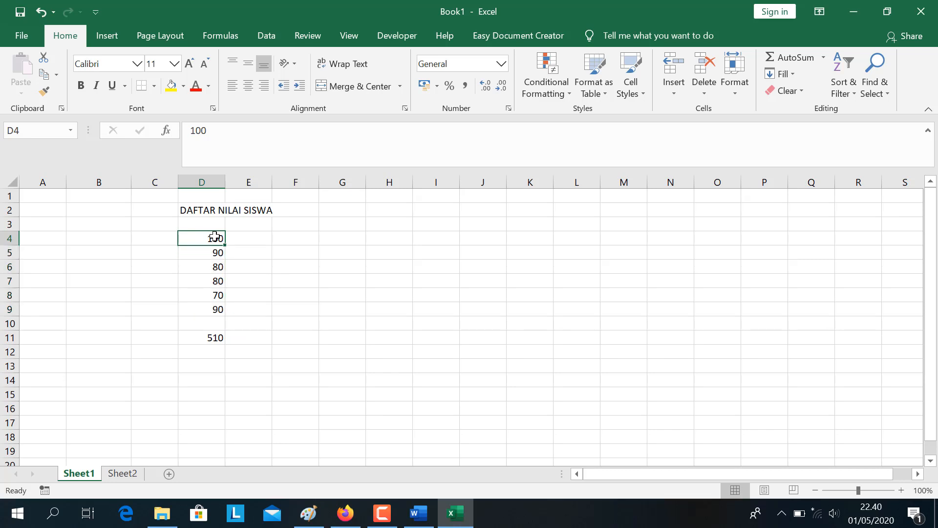
- Replace the formula in D11 with a MAX function that finds the highest grade in D4:D9
{"action": "left_click", "coordinate": [212, 336]}
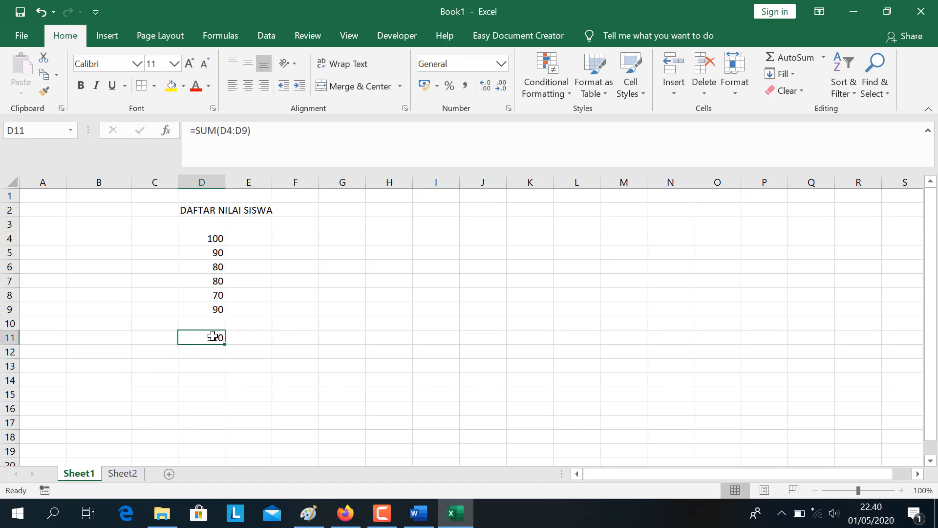
{"action": "type", "text": "="}
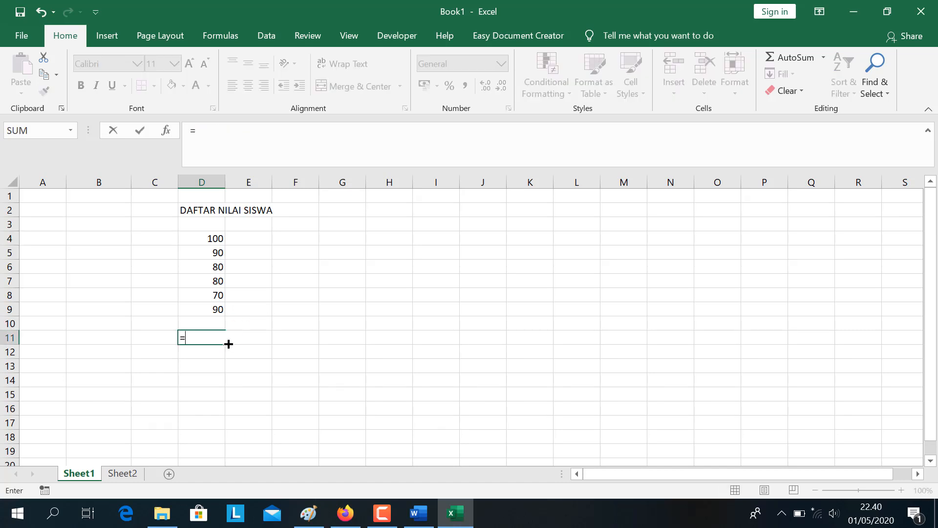
{"action": "type", "text": "MAX("}
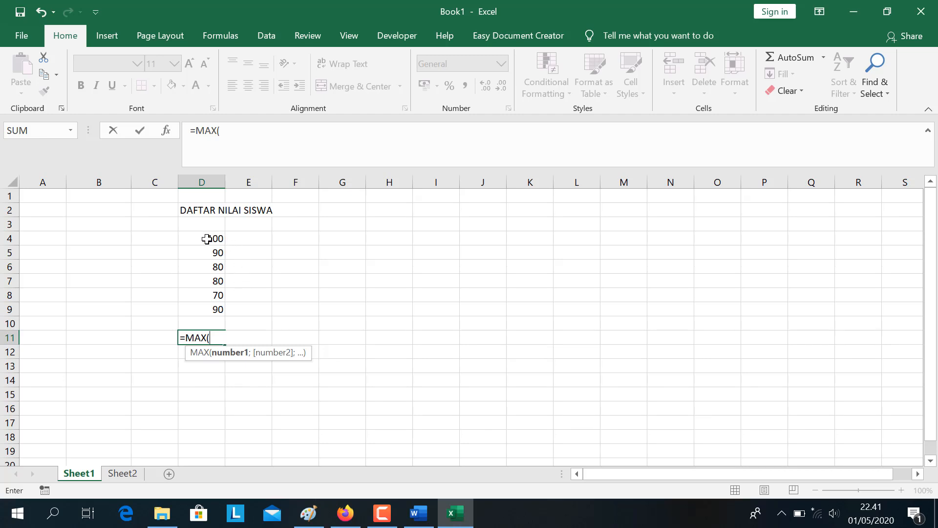
{"action": "left_click_drag", "start_coordinate": [207, 238], "coordinate": [209, 308]}
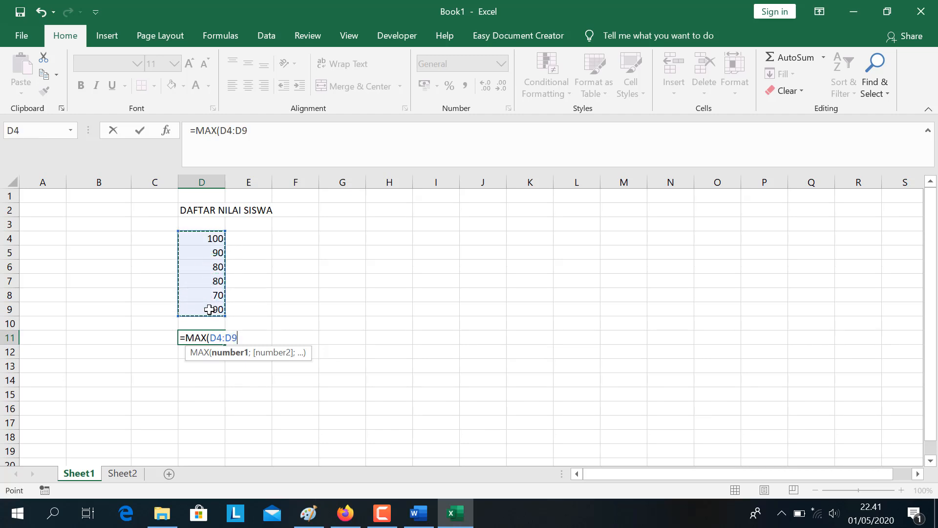
{"action": "type", "text": ")"}
{"action": "key", "text": "Return"}
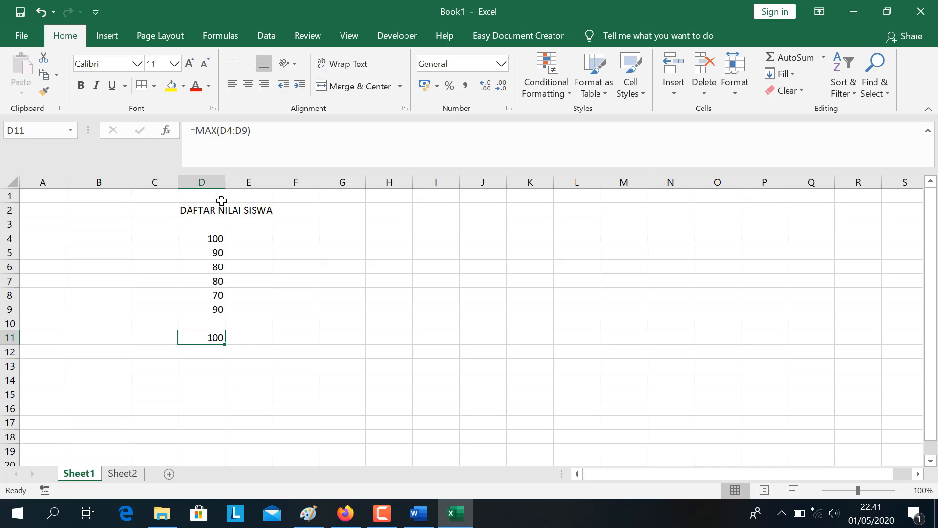
- Change the function in D11 from MAX to MIN, keeping the range D4:D9, and check the resulting formula
{"action": "left_click", "coordinate": [218, 130]}
{"action": "key", "text": "BackSpace"}
{"action": "key", "text": "BackSpace"}
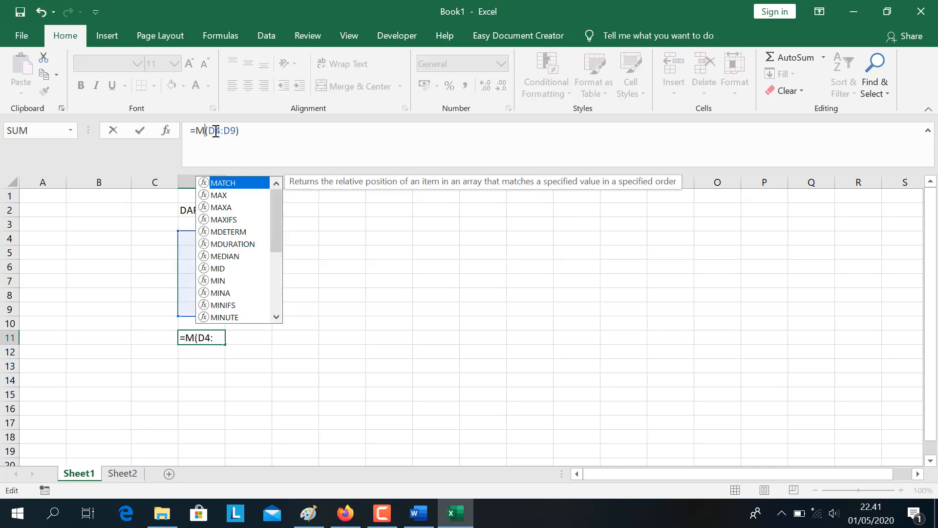
{"action": "type", "text": "IN"}
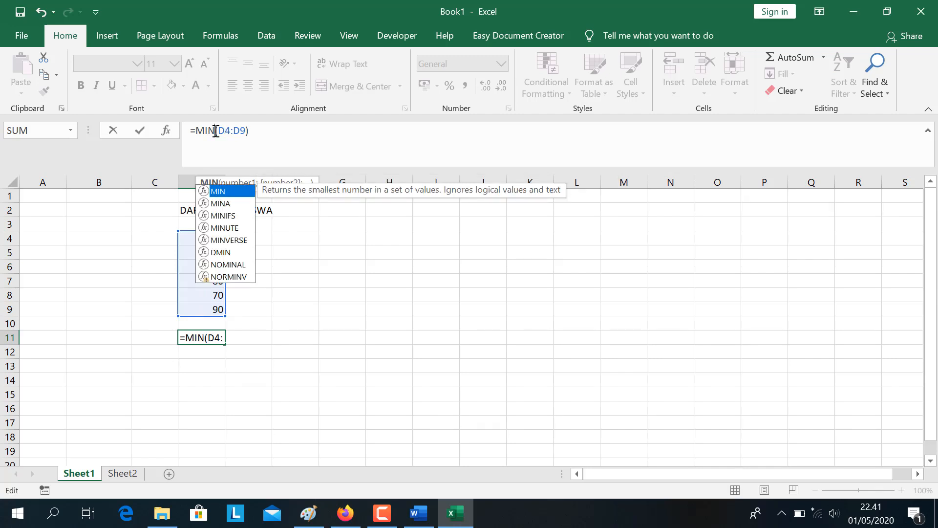
{"action": "key", "text": "Return"}
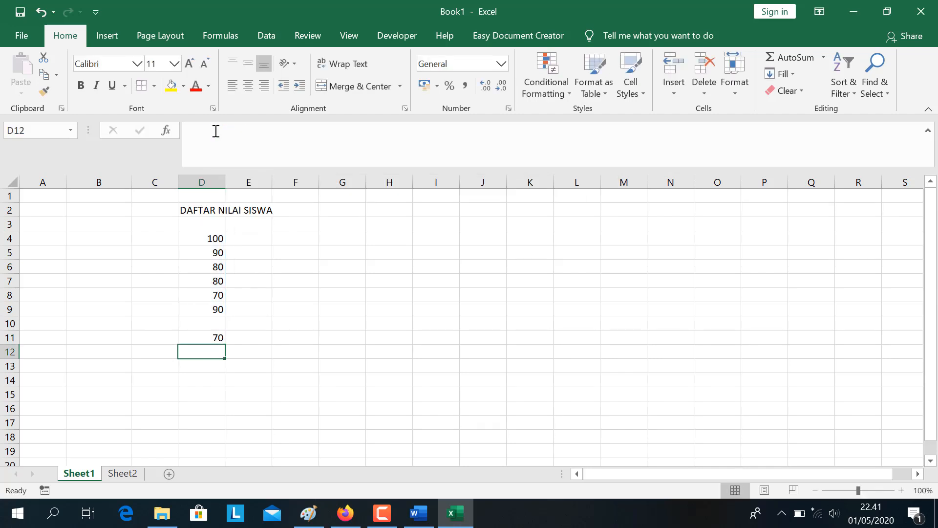
{"action": "left_click", "coordinate": [196, 339]}
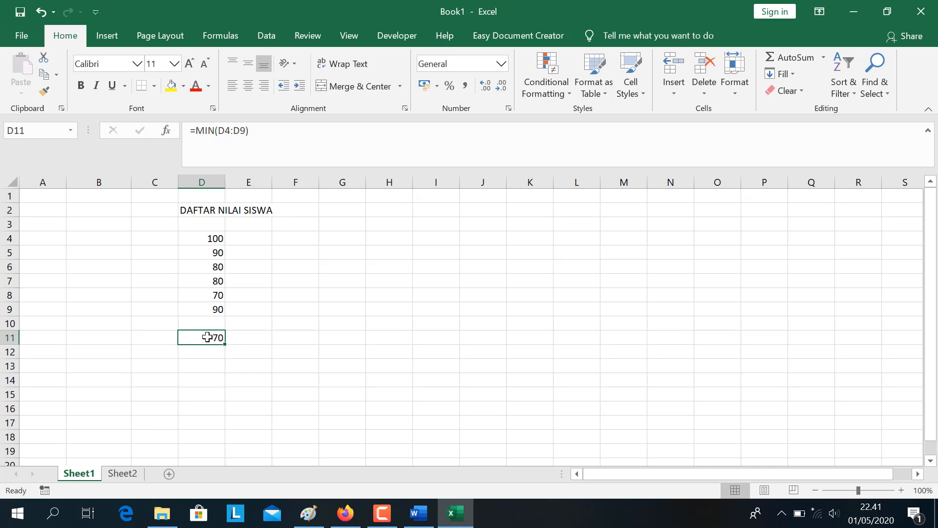
- Replace the formula in D11 with a COUNT function over the grades in D4:D9, and check the resulting formula
{"action": "key", "text": "Delete"}
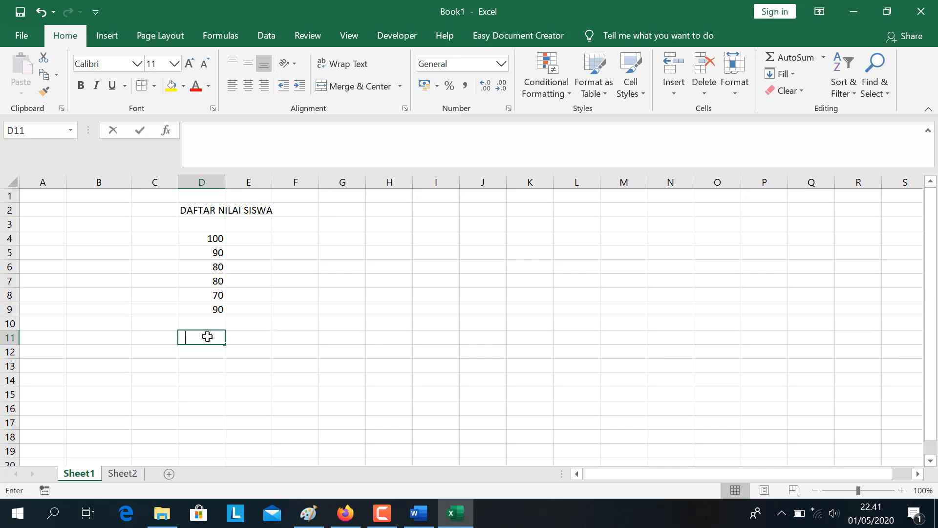
{"action": "type", "text": "=COUNT"}
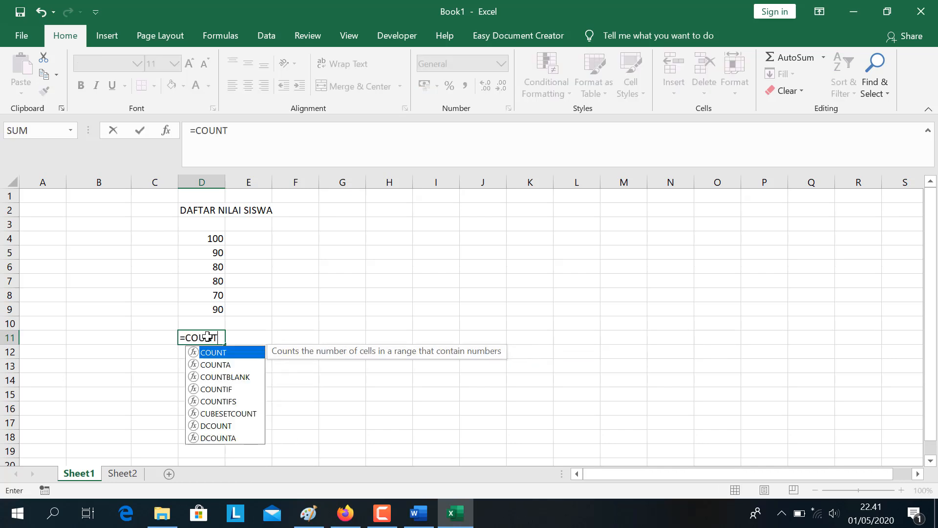
{"action": "type", "text": "("}
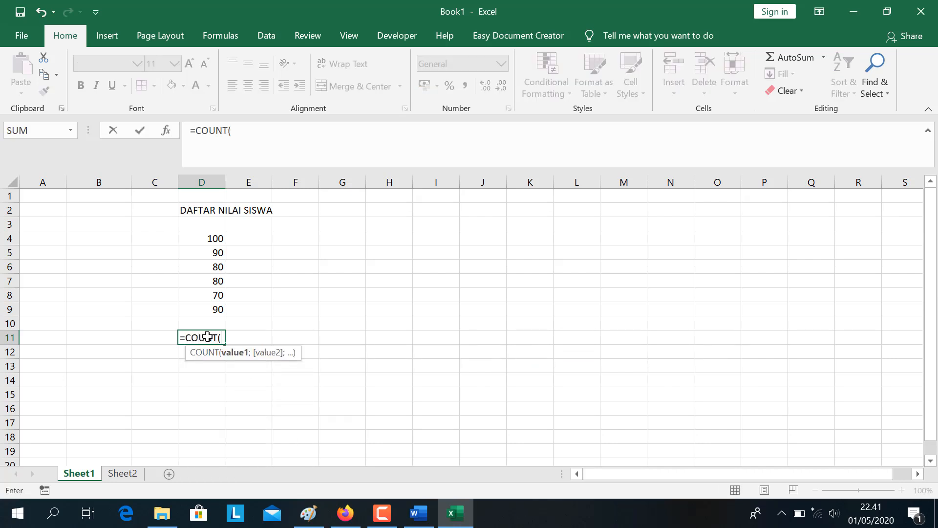
{"action": "left_click_drag", "start_coordinate": [205, 236], "coordinate": [216, 307]}
{"action": "type", "text": ")"}
{"action": "key", "text": "Return"}
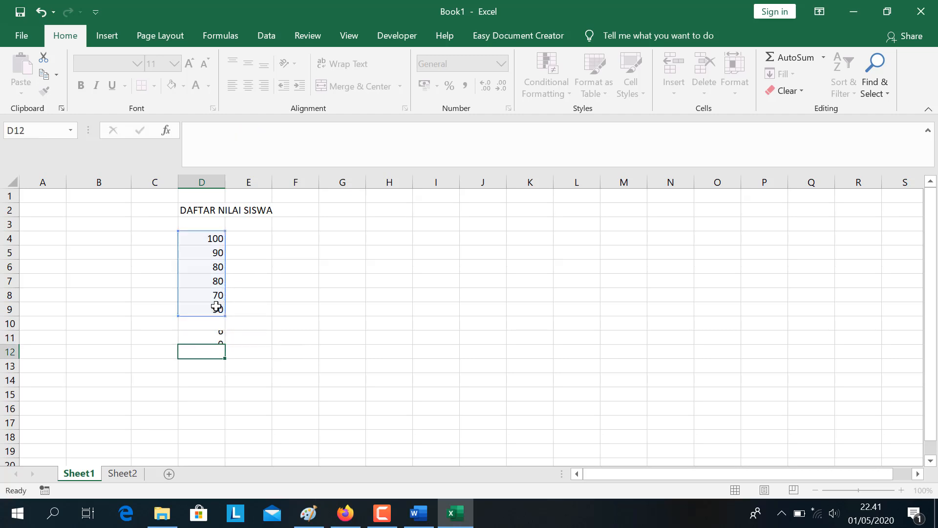
{"action": "left_click", "coordinate": [197, 337]}
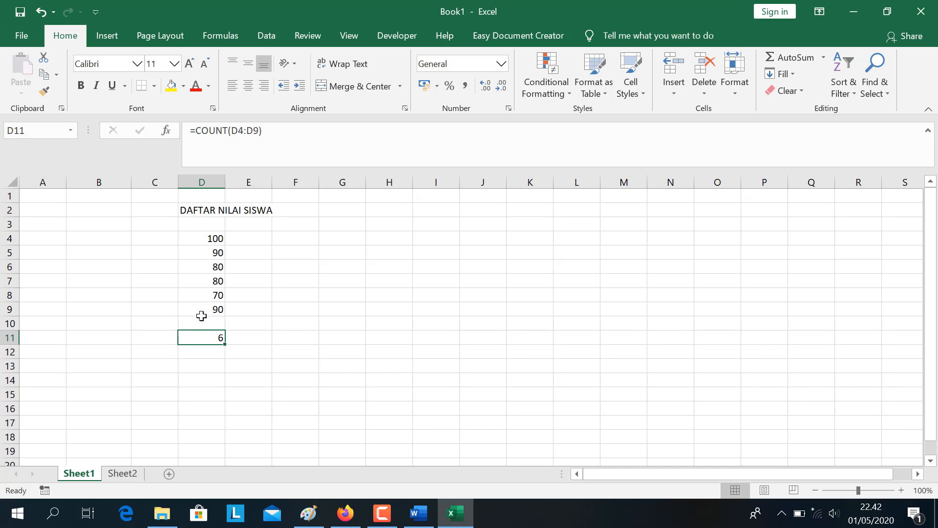
- Select the grades D4:D9 to read their count in the status bar, and compare it with the COUNT formula in D11
{"action": "left_click_drag", "start_coordinate": [210, 237], "coordinate": [218, 306]}
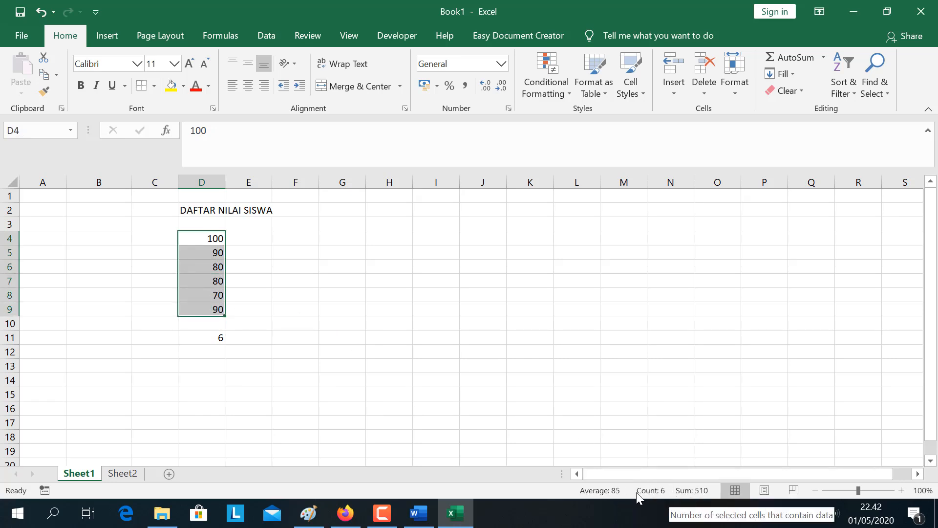
{"action": "left_click", "coordinate": [197, 335]}
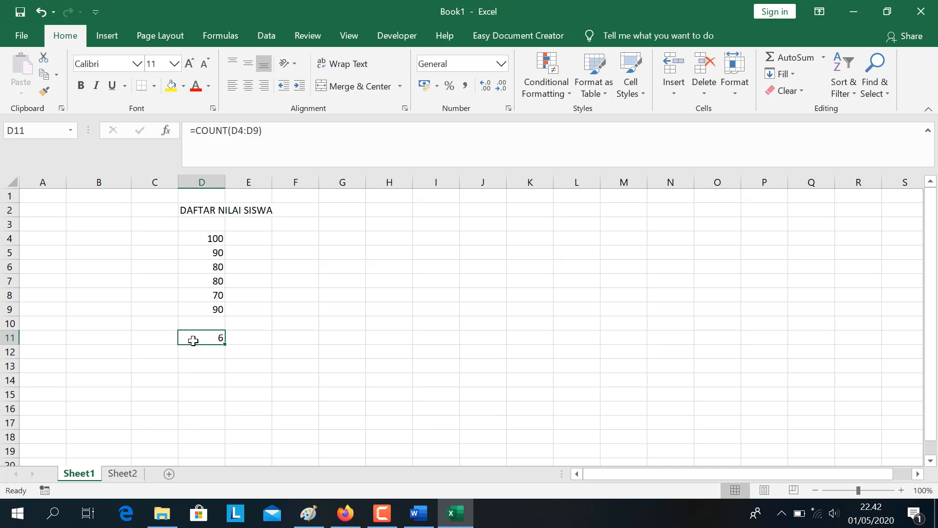
{"action": "left_click", "coordinate": [382, 513]}
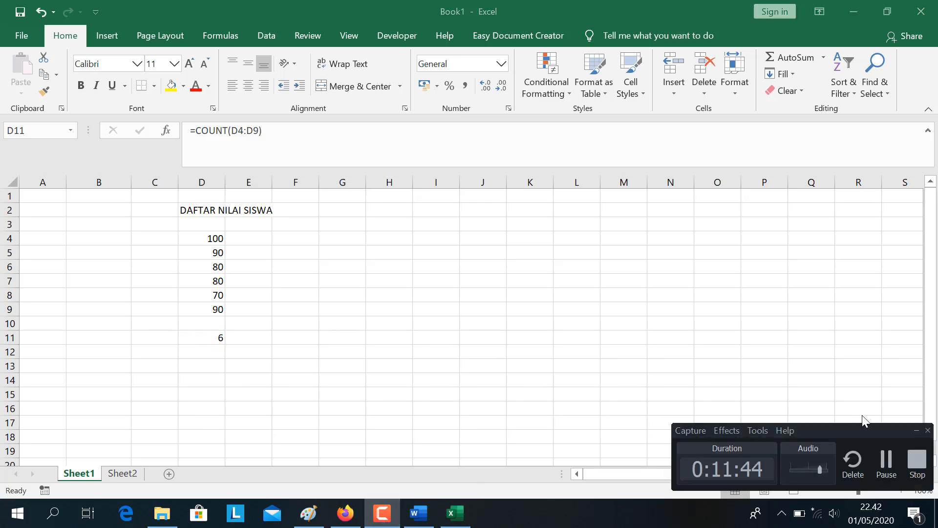